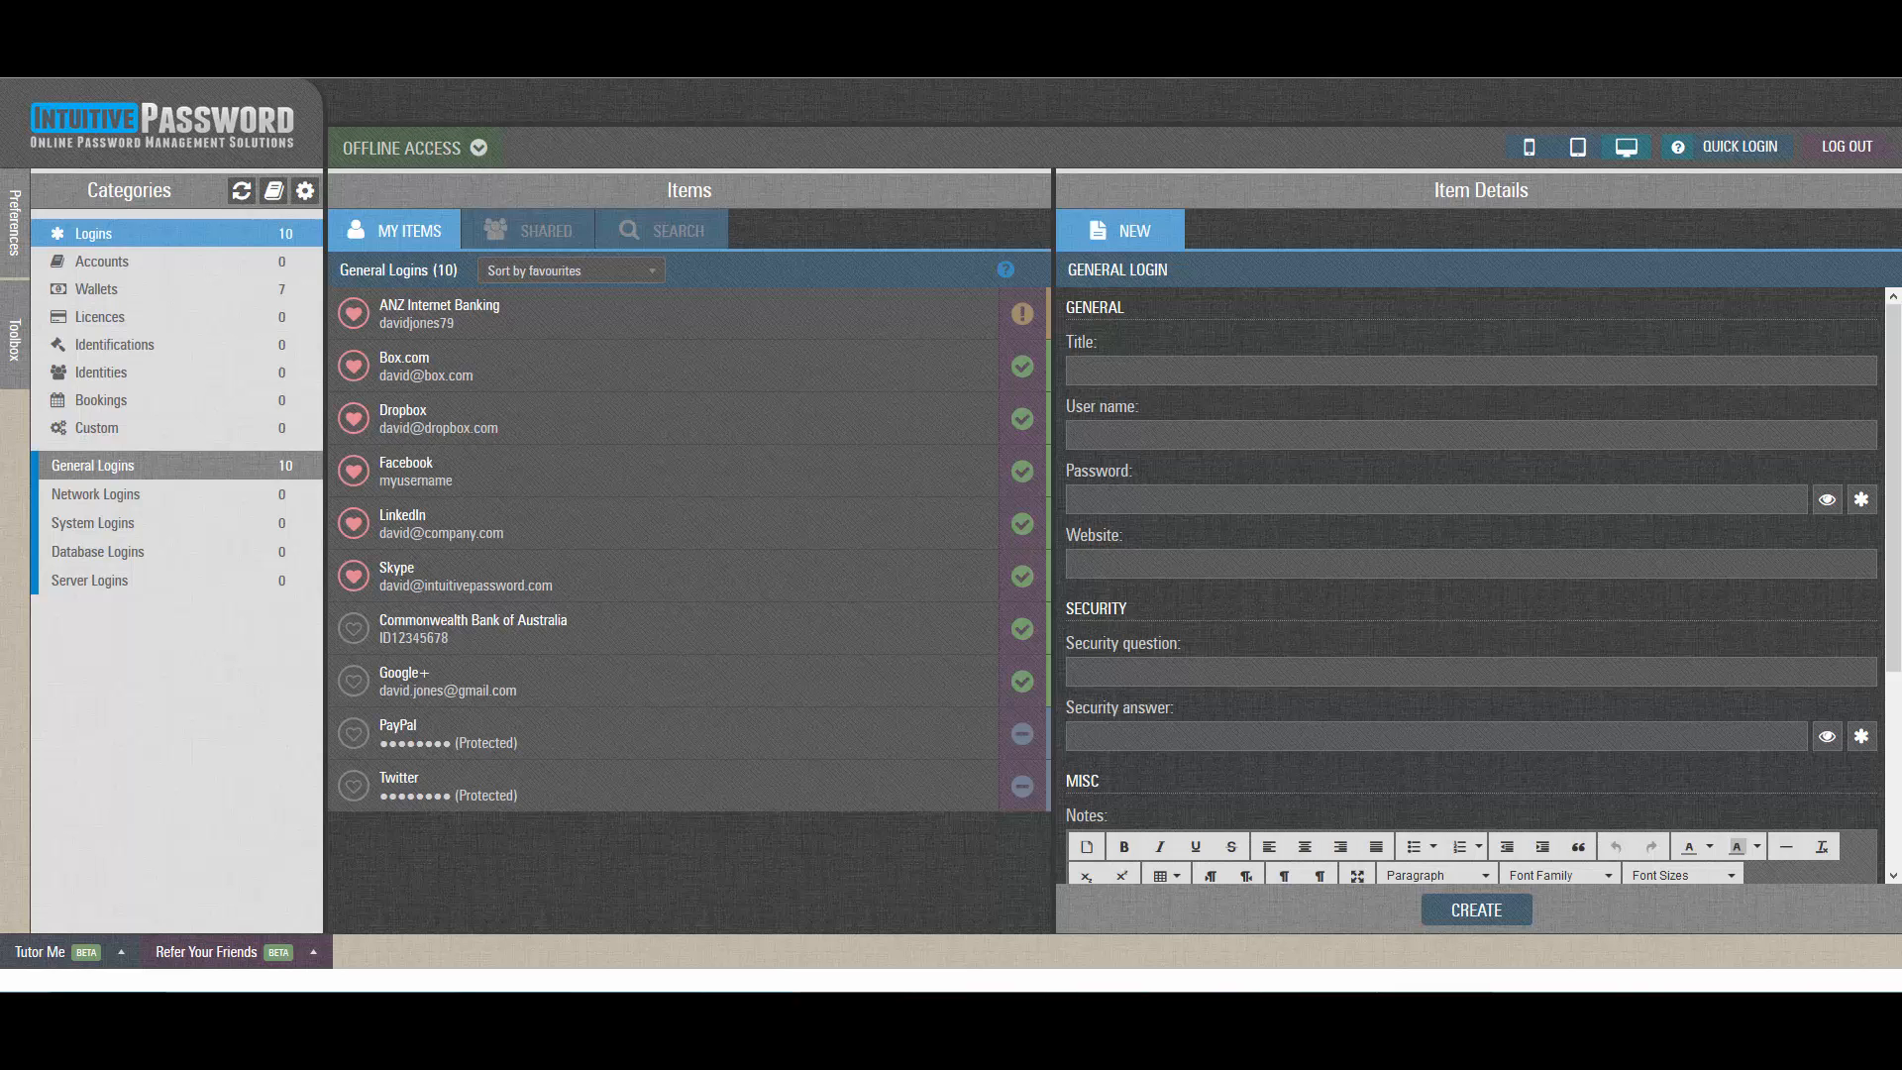
Select the Facebook login and start sharing it from Item Details.
click(847, 476)
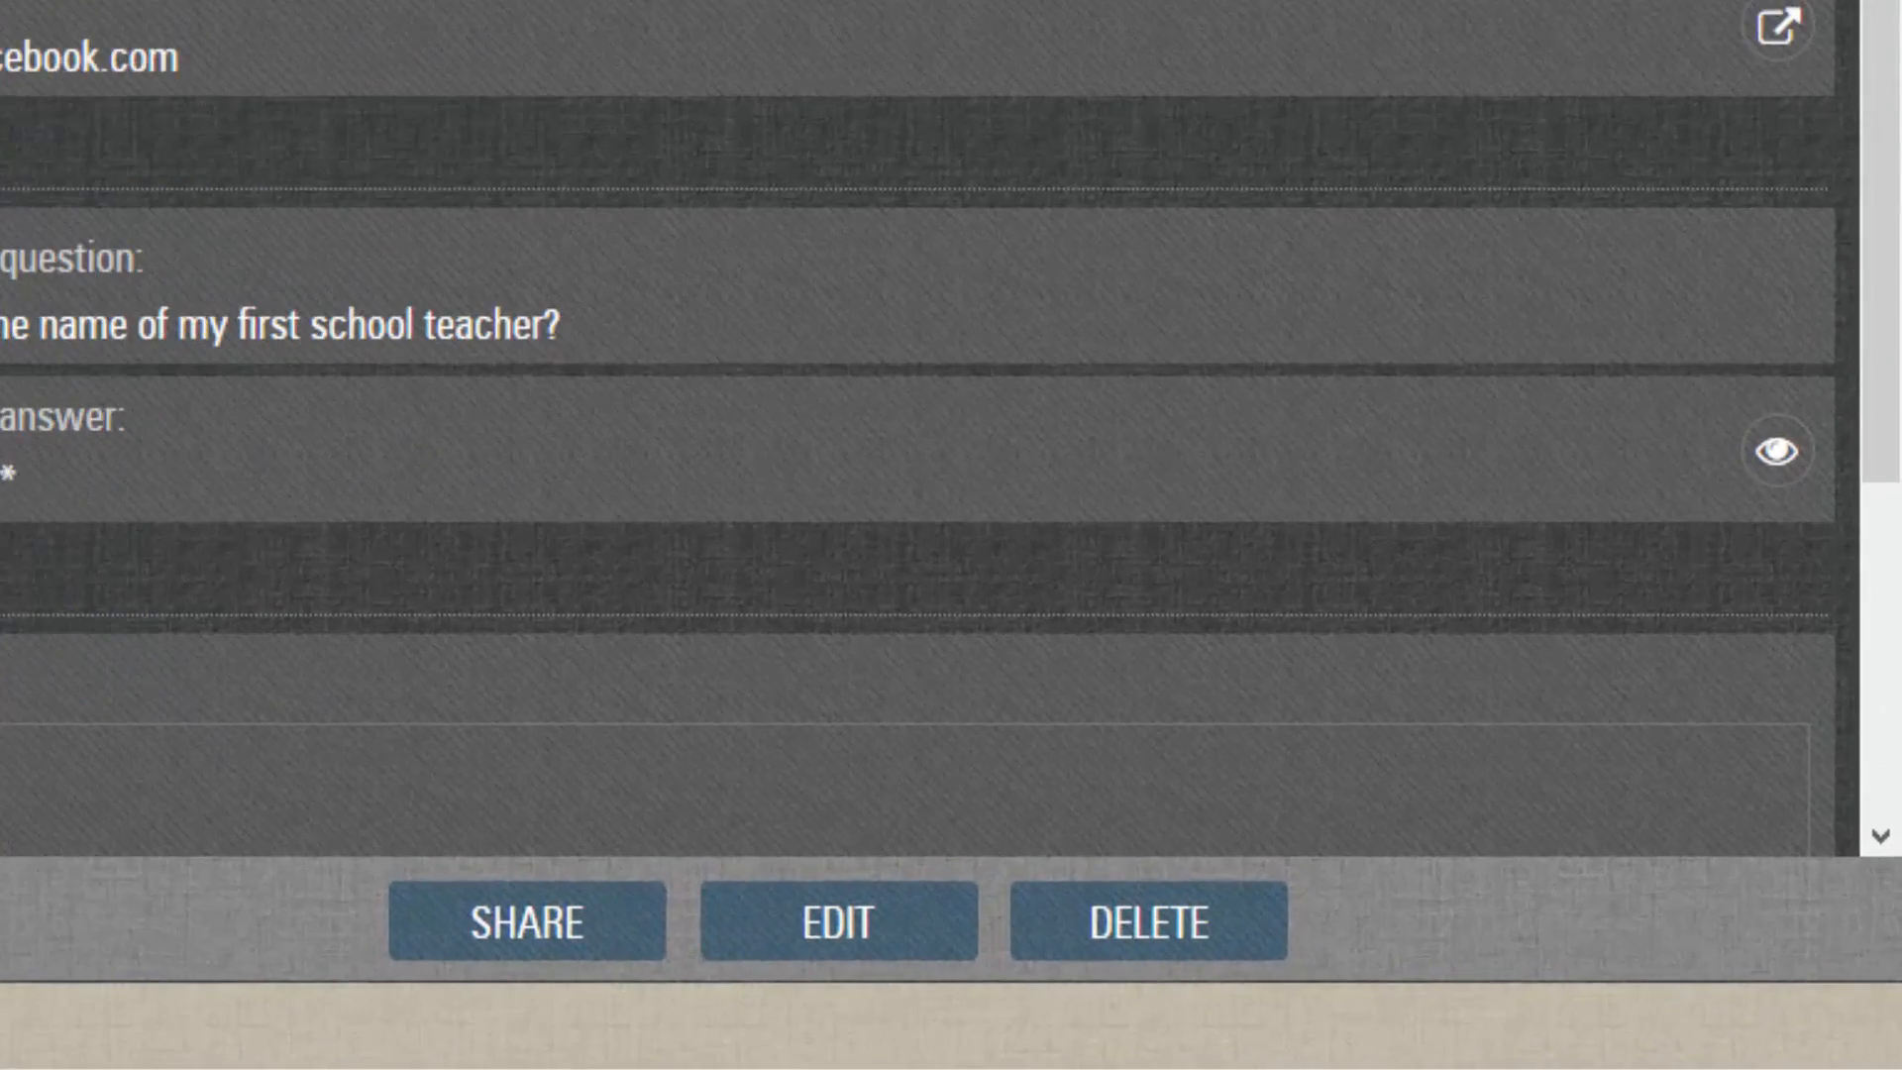
click(581, 920)
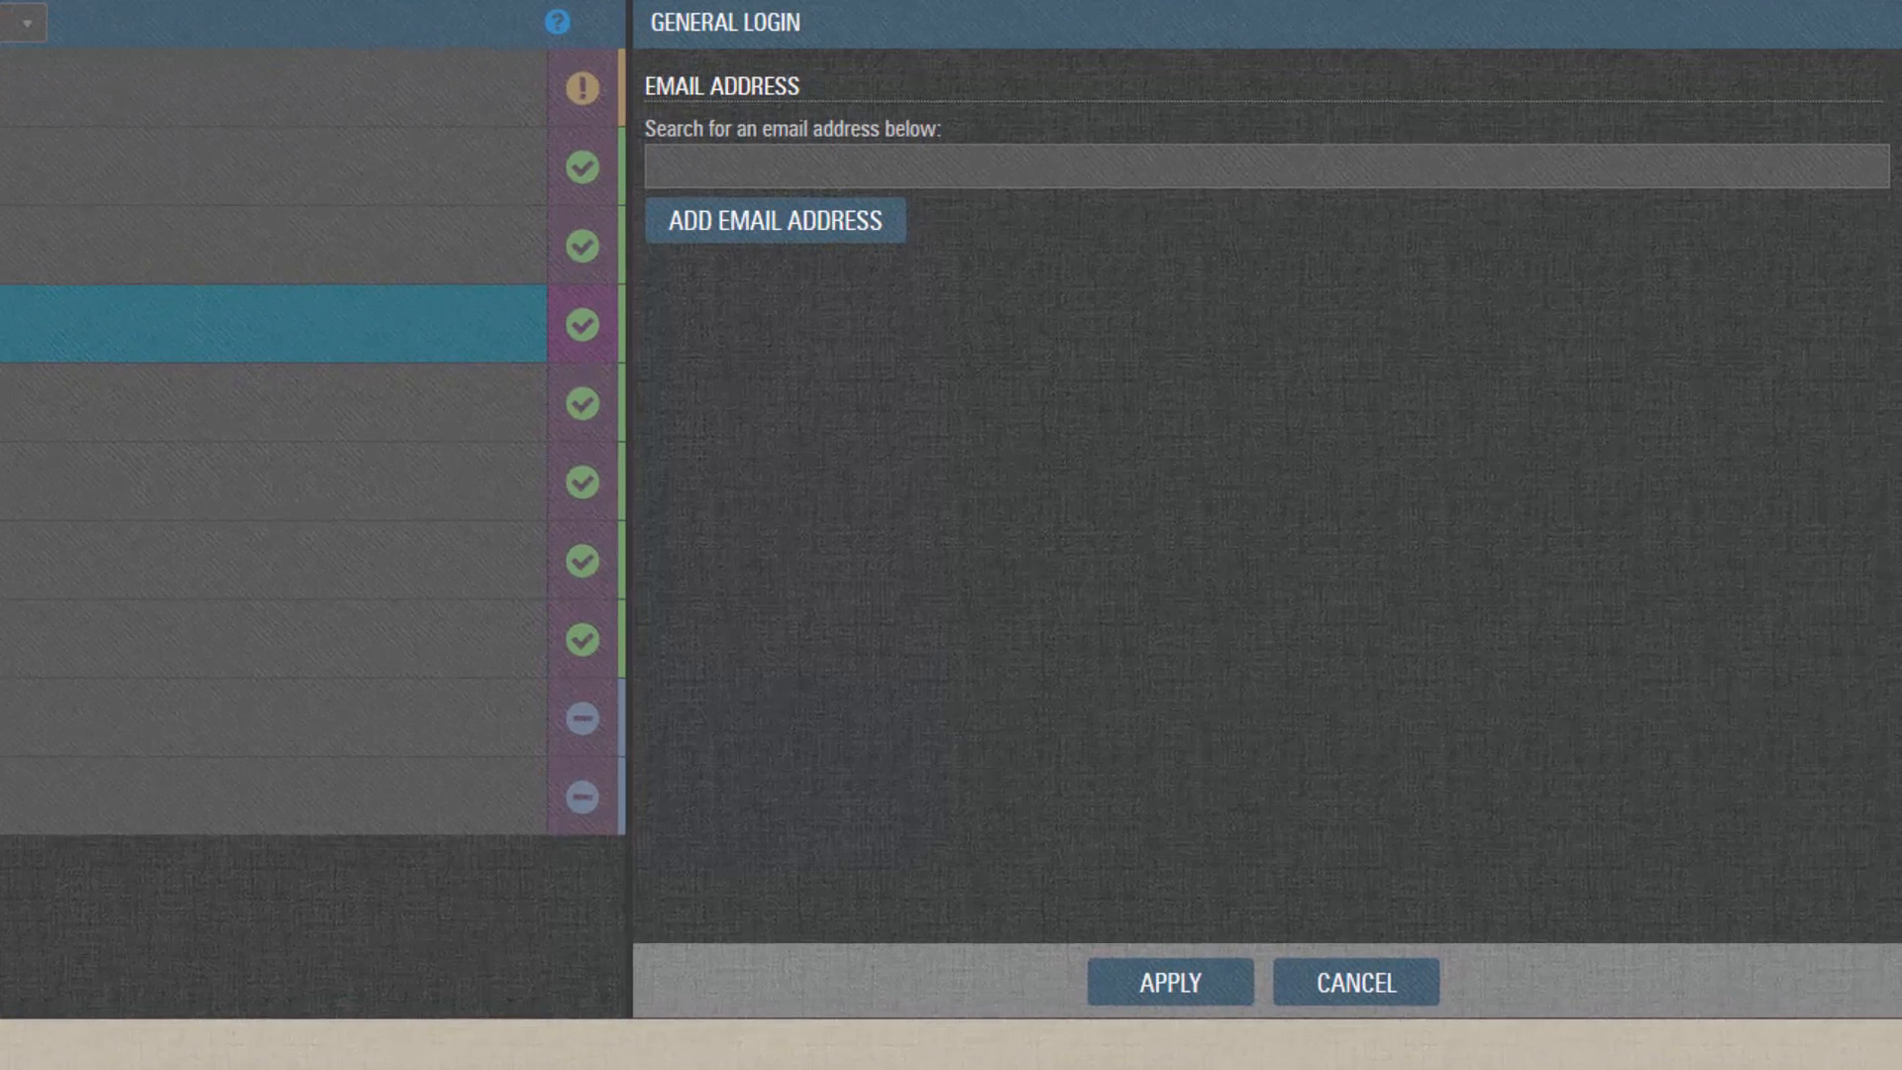
Add the first recipient's e-mail address to the Facebook share and allow them editing.
click(1185, 158)
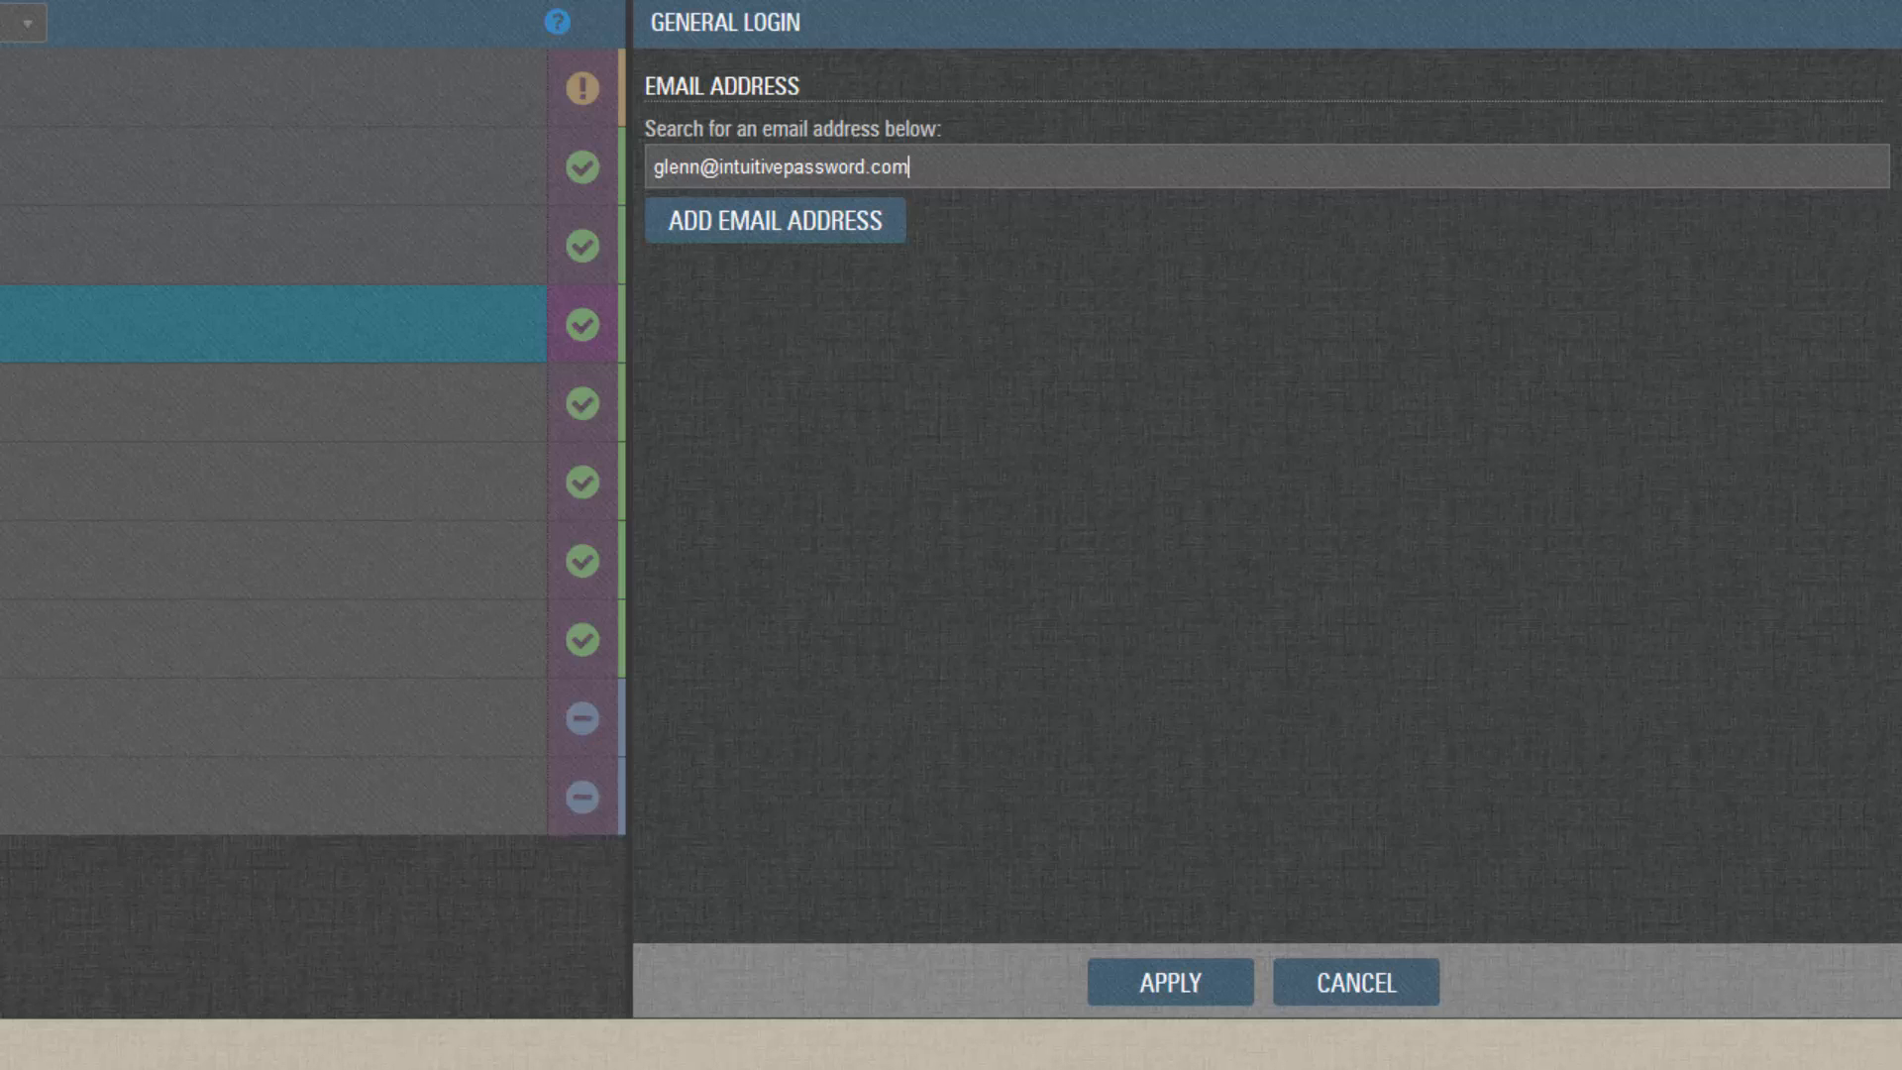
click(885, 220)
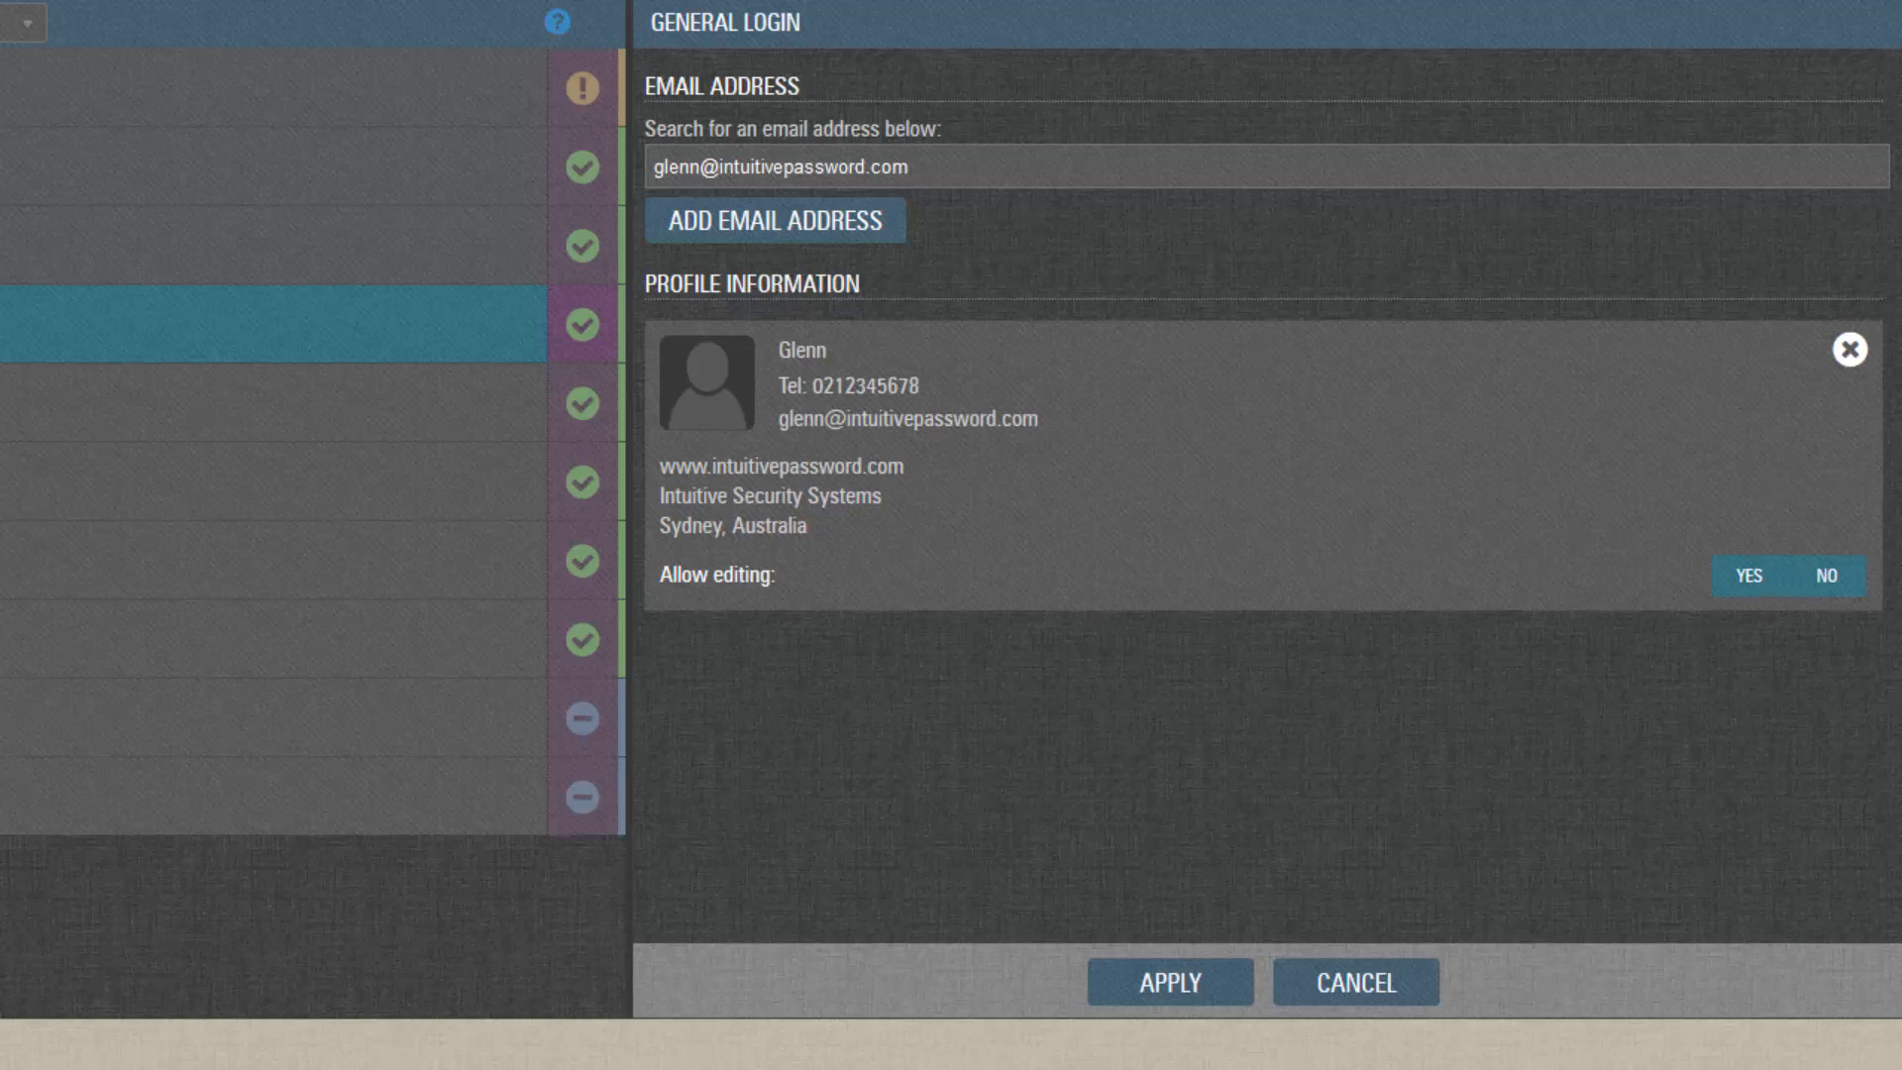
click(1749, 576)
Edit the address's name part to the second user's and add them without editing rights.
drag(705, 167, 653, 167)
key(BackSpace)
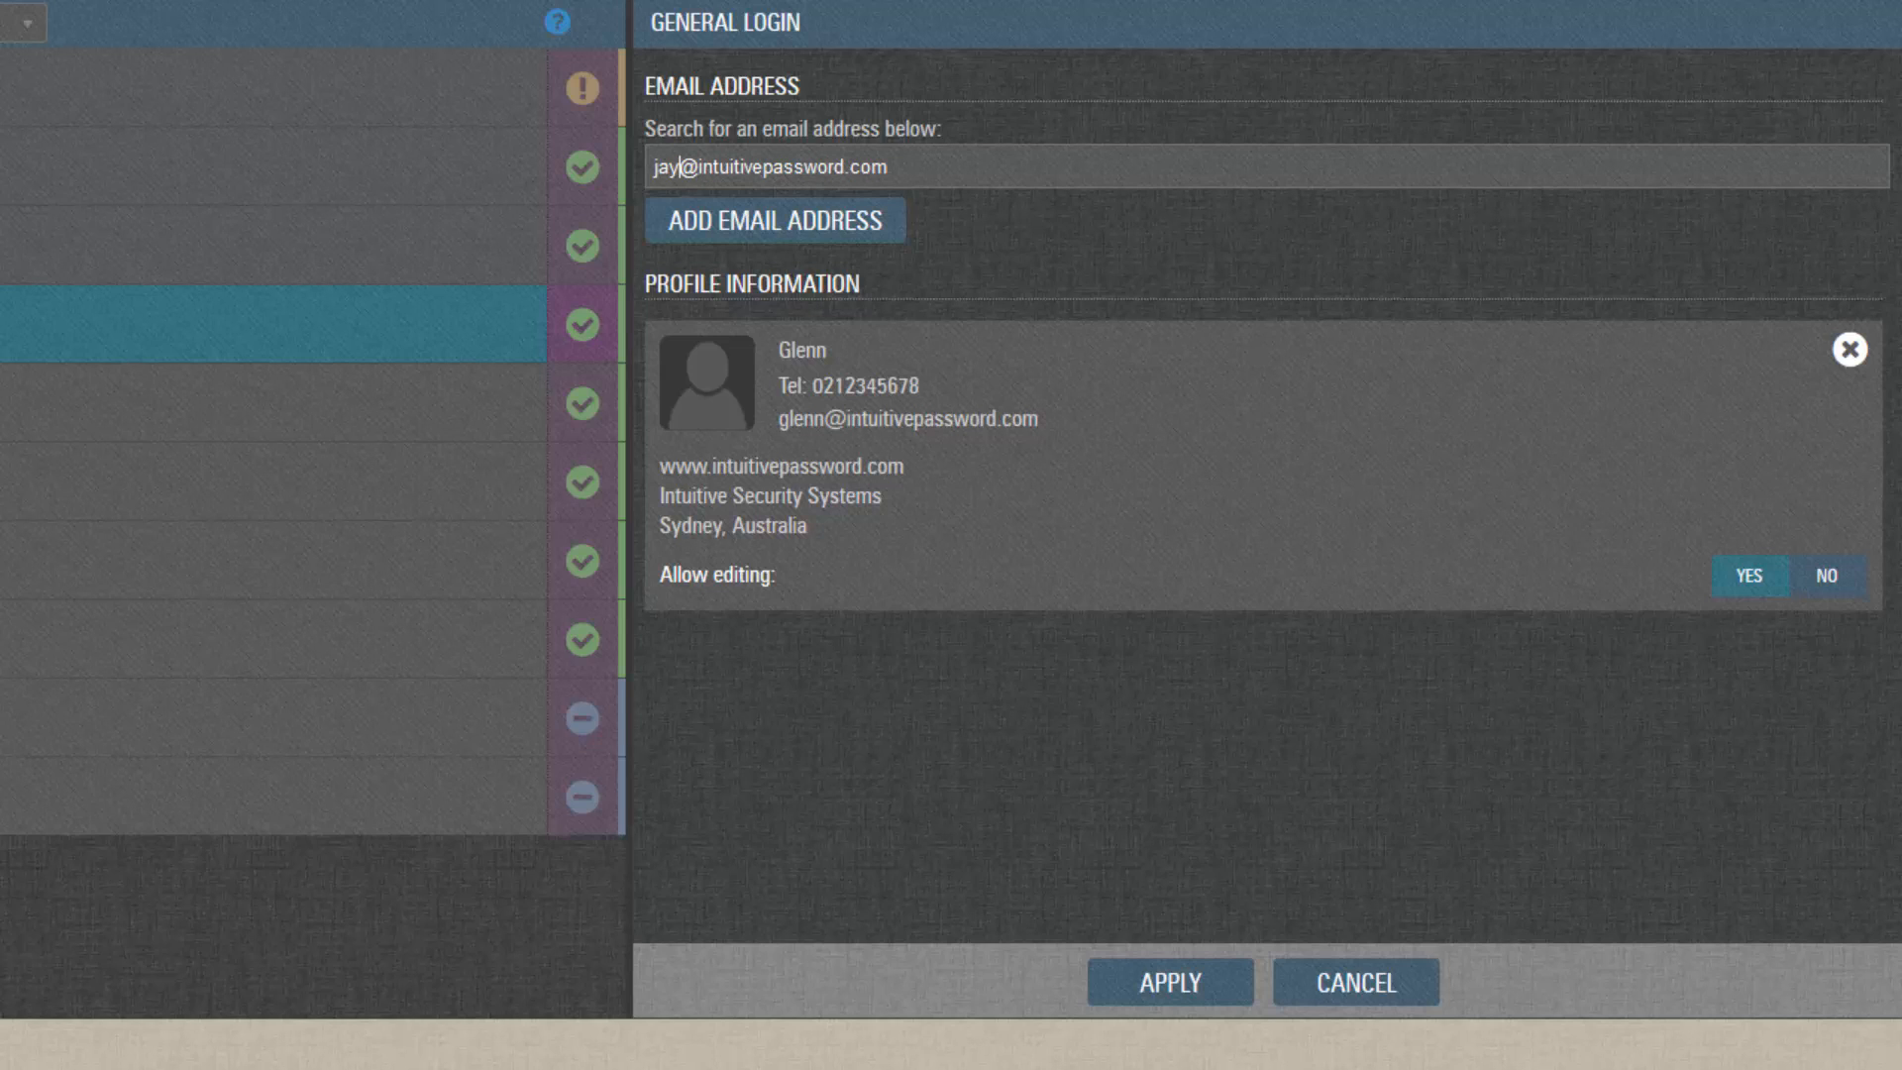
click(818, 218)
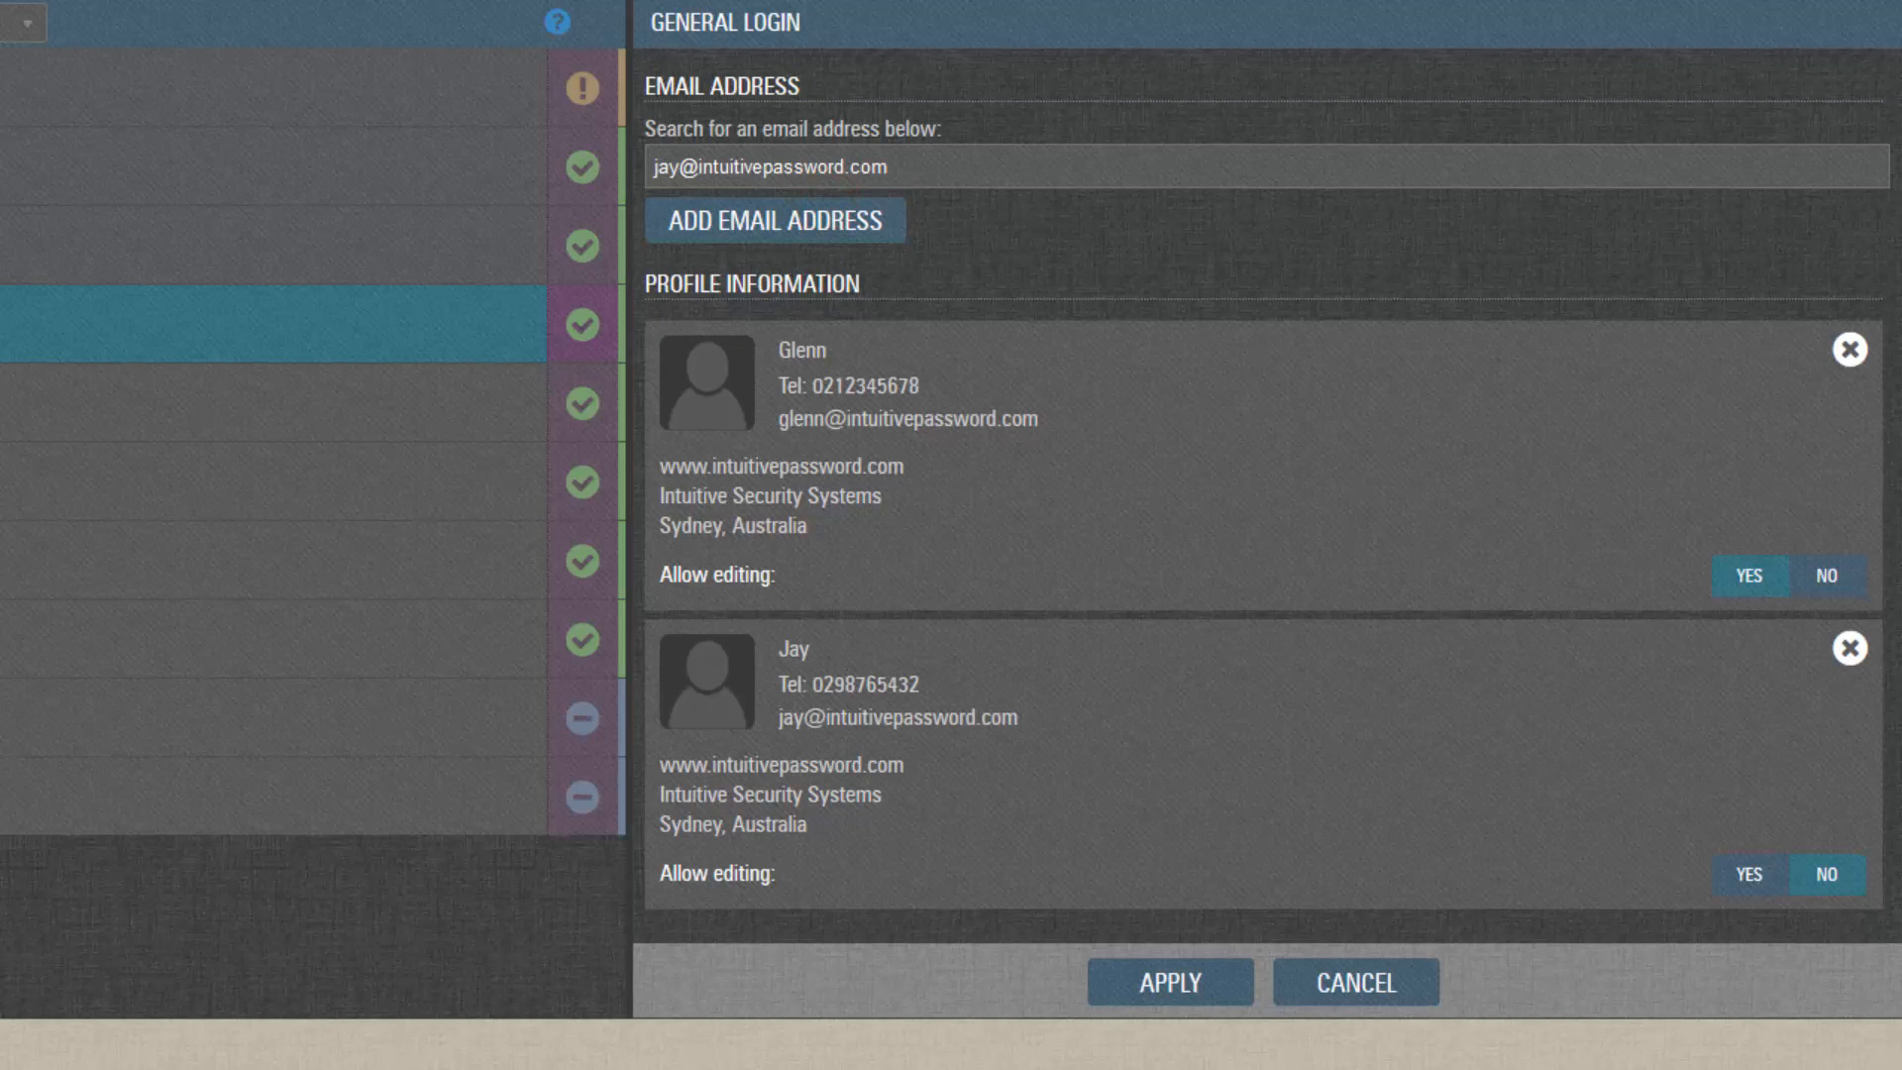
Apply and confirm the Facebook sharing changes, then dismiss the saved message.
click(1152, 991)
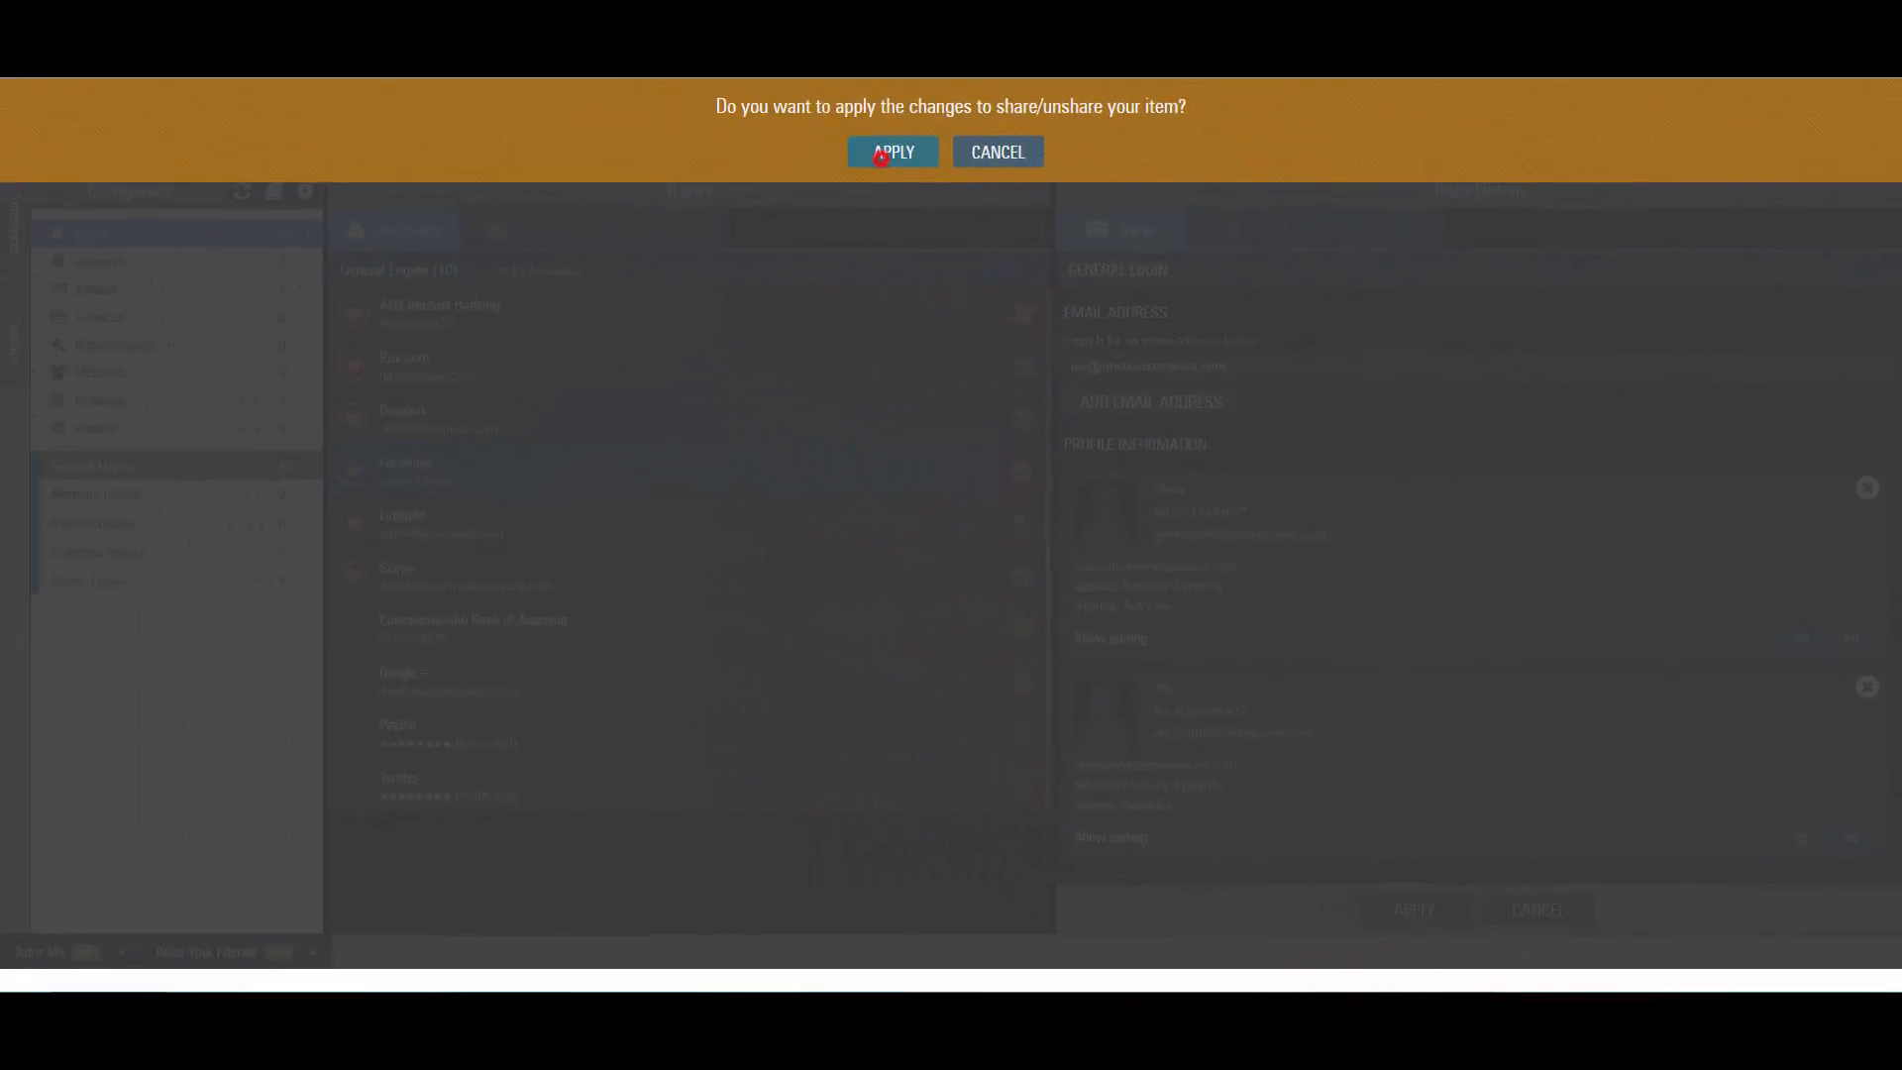
click(881, 157)
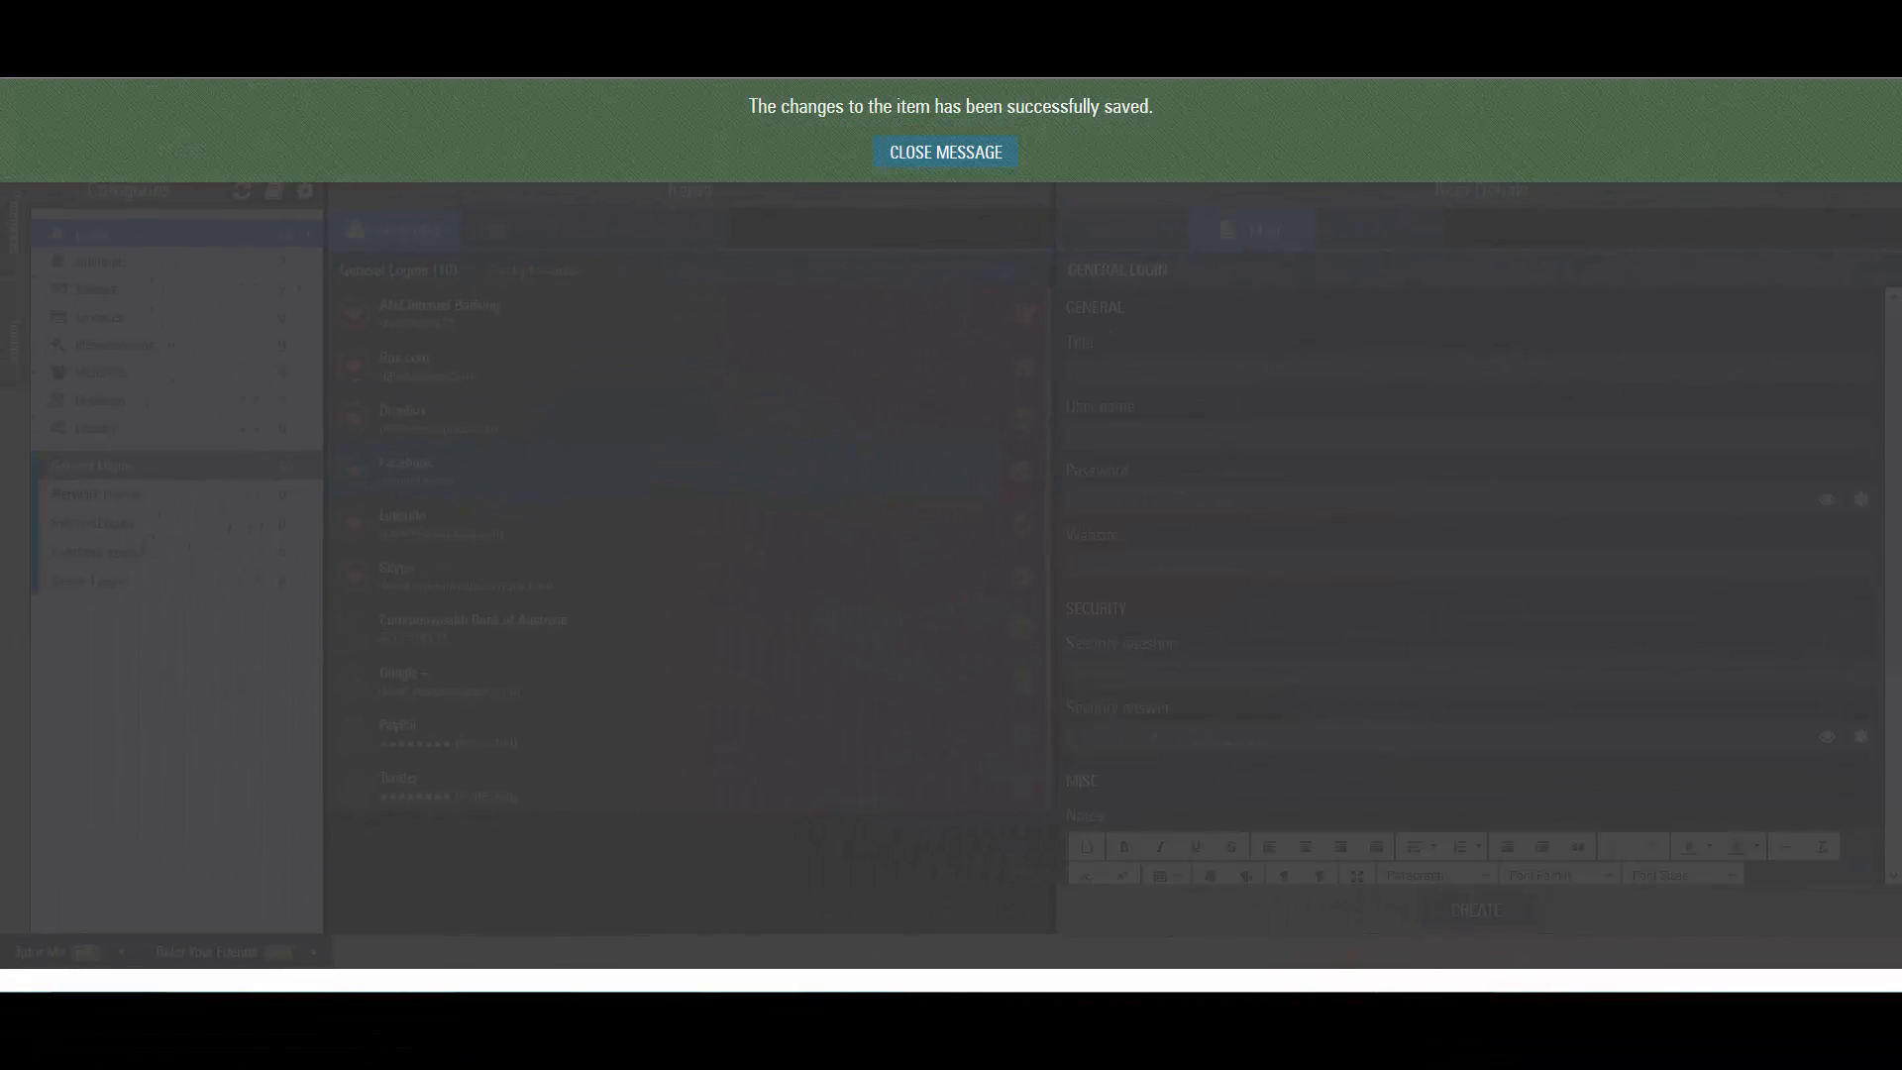
click(919, 155)
Review the Shared tab, expanding both recipients' rows to list their shared items.
click(551, 225)
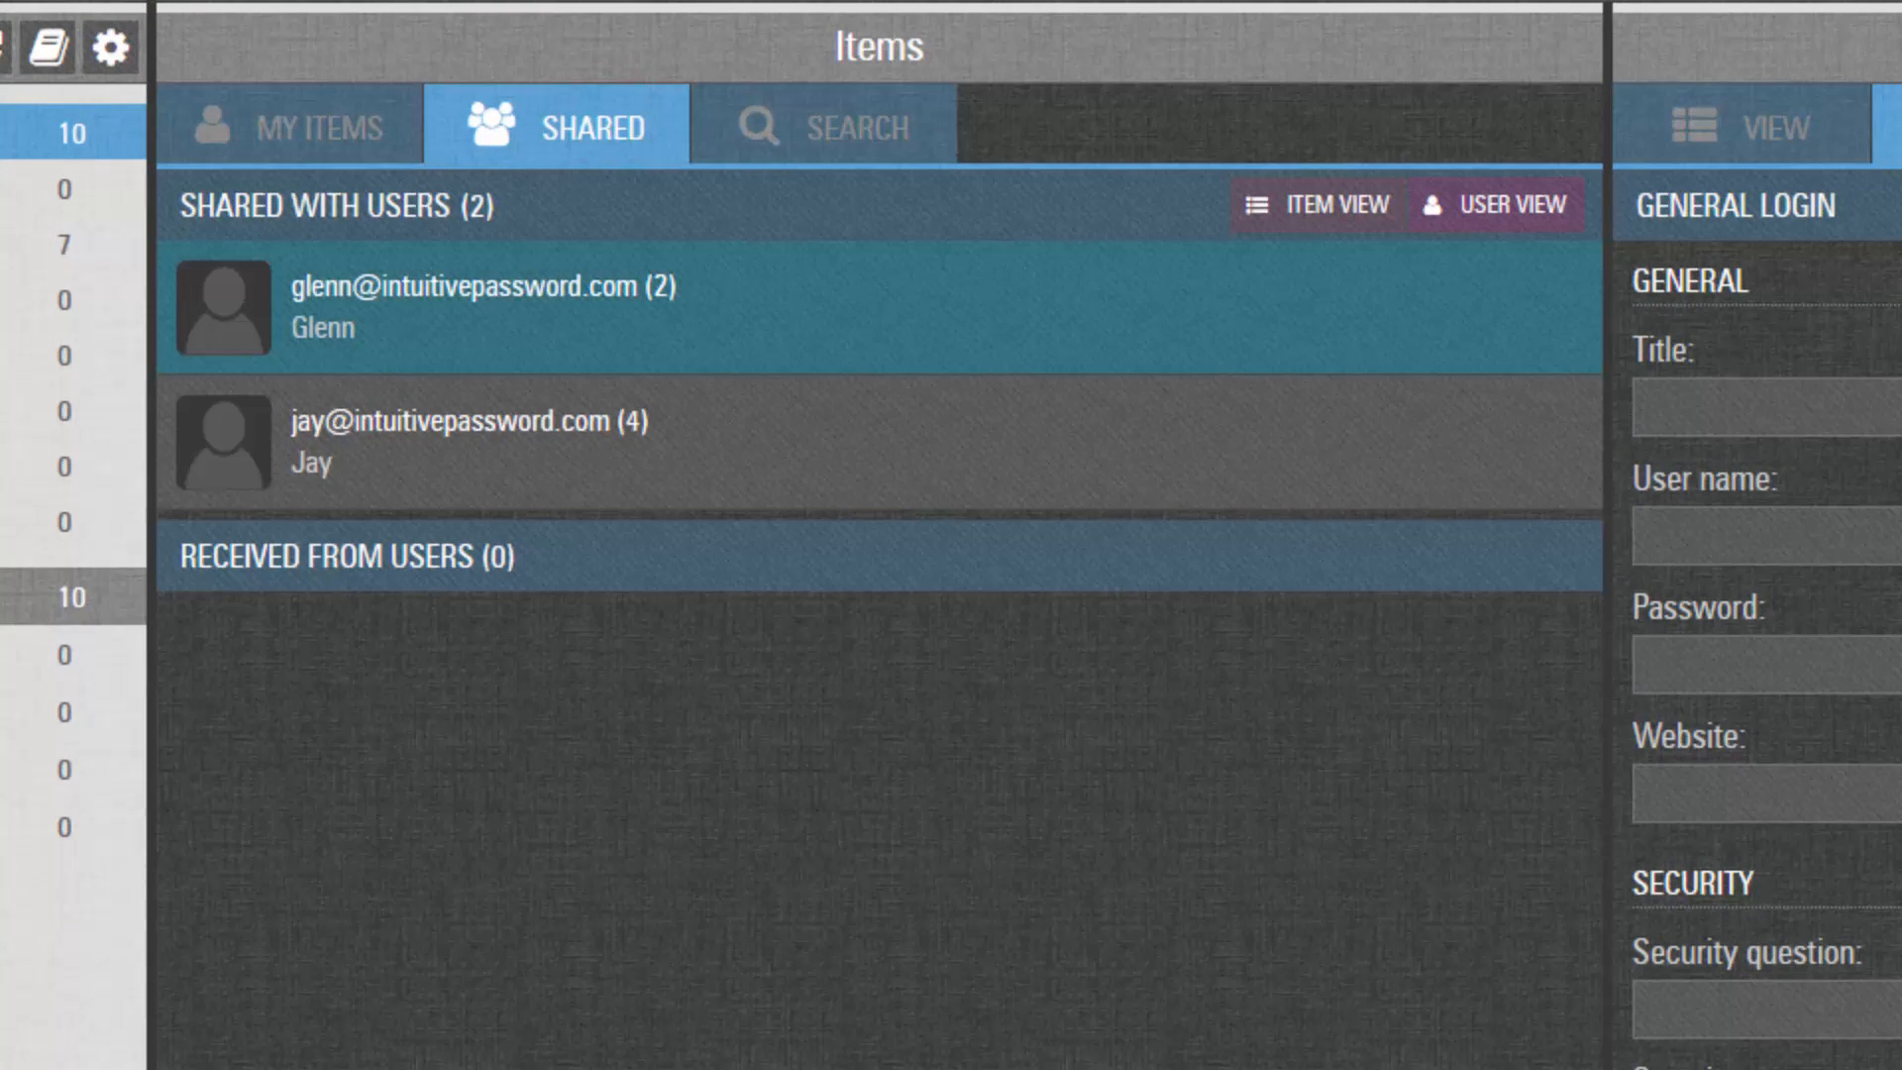
click(710, 305)
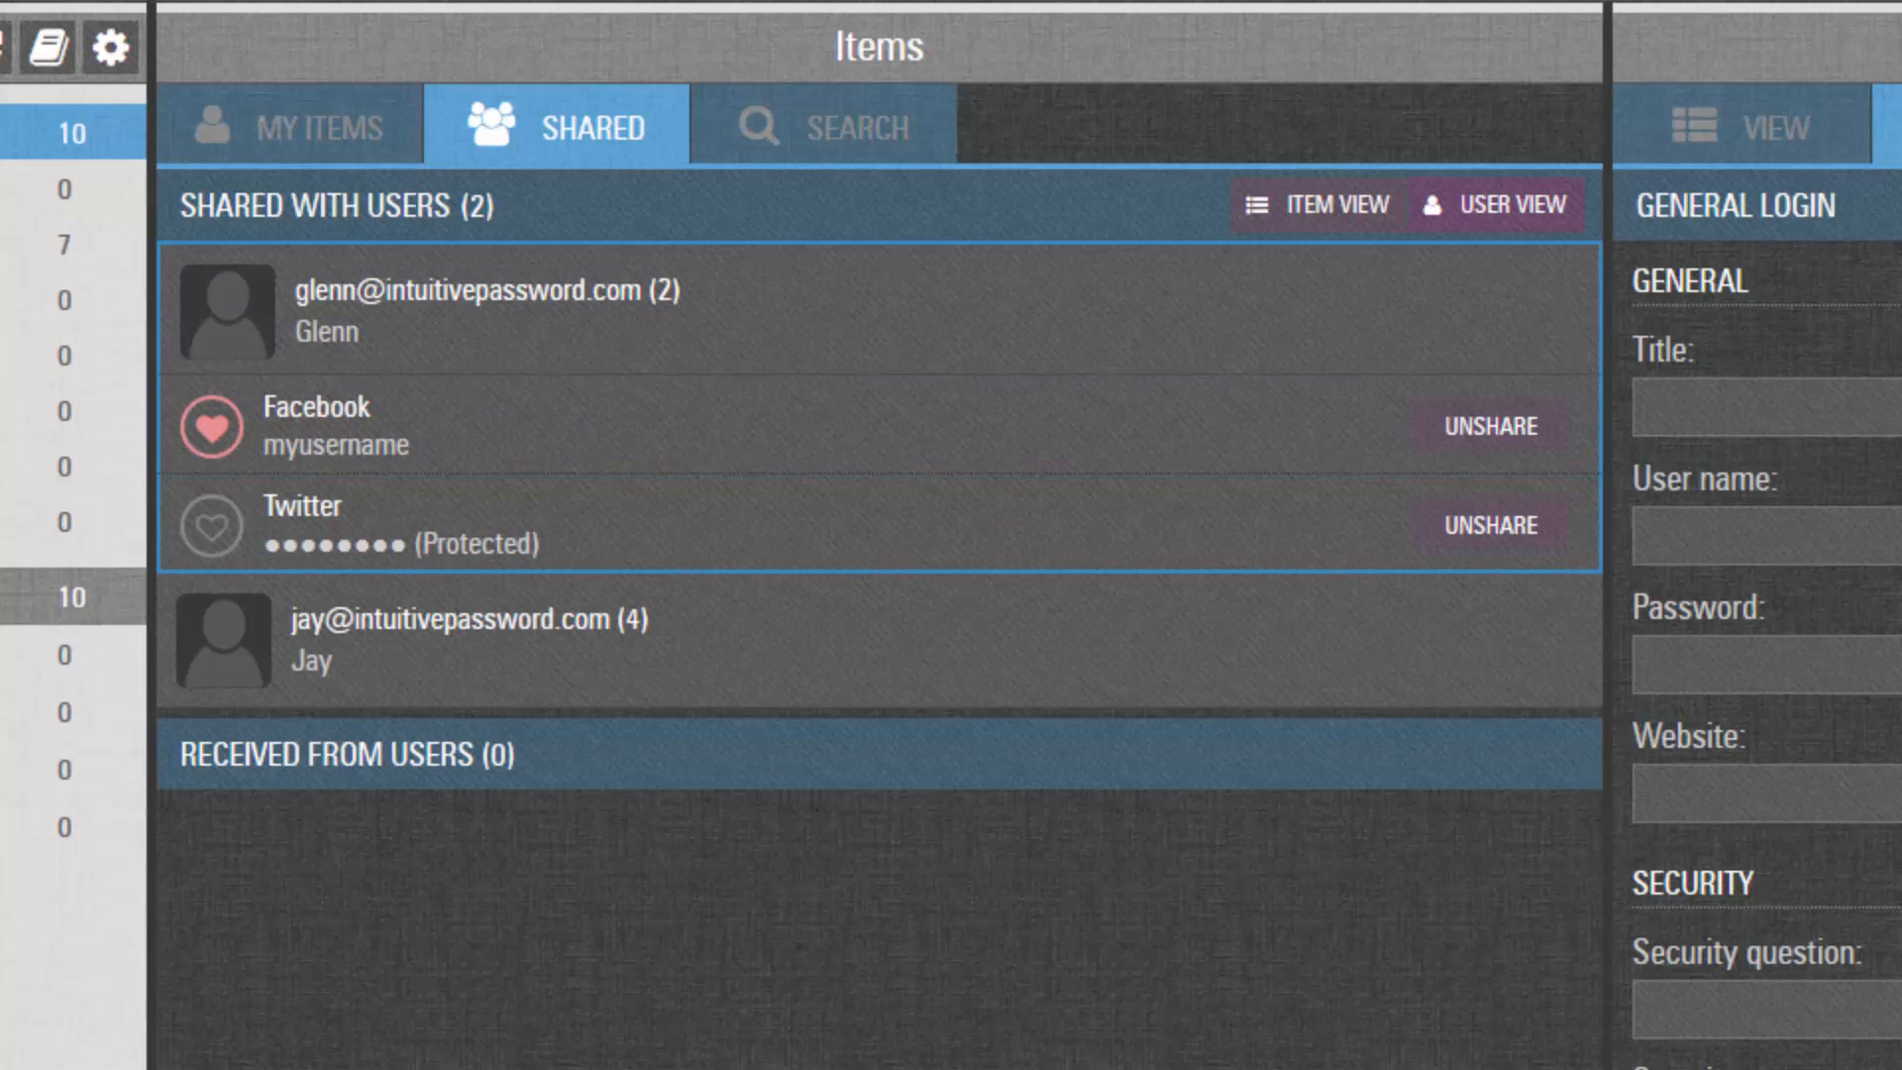
click(709, 639)
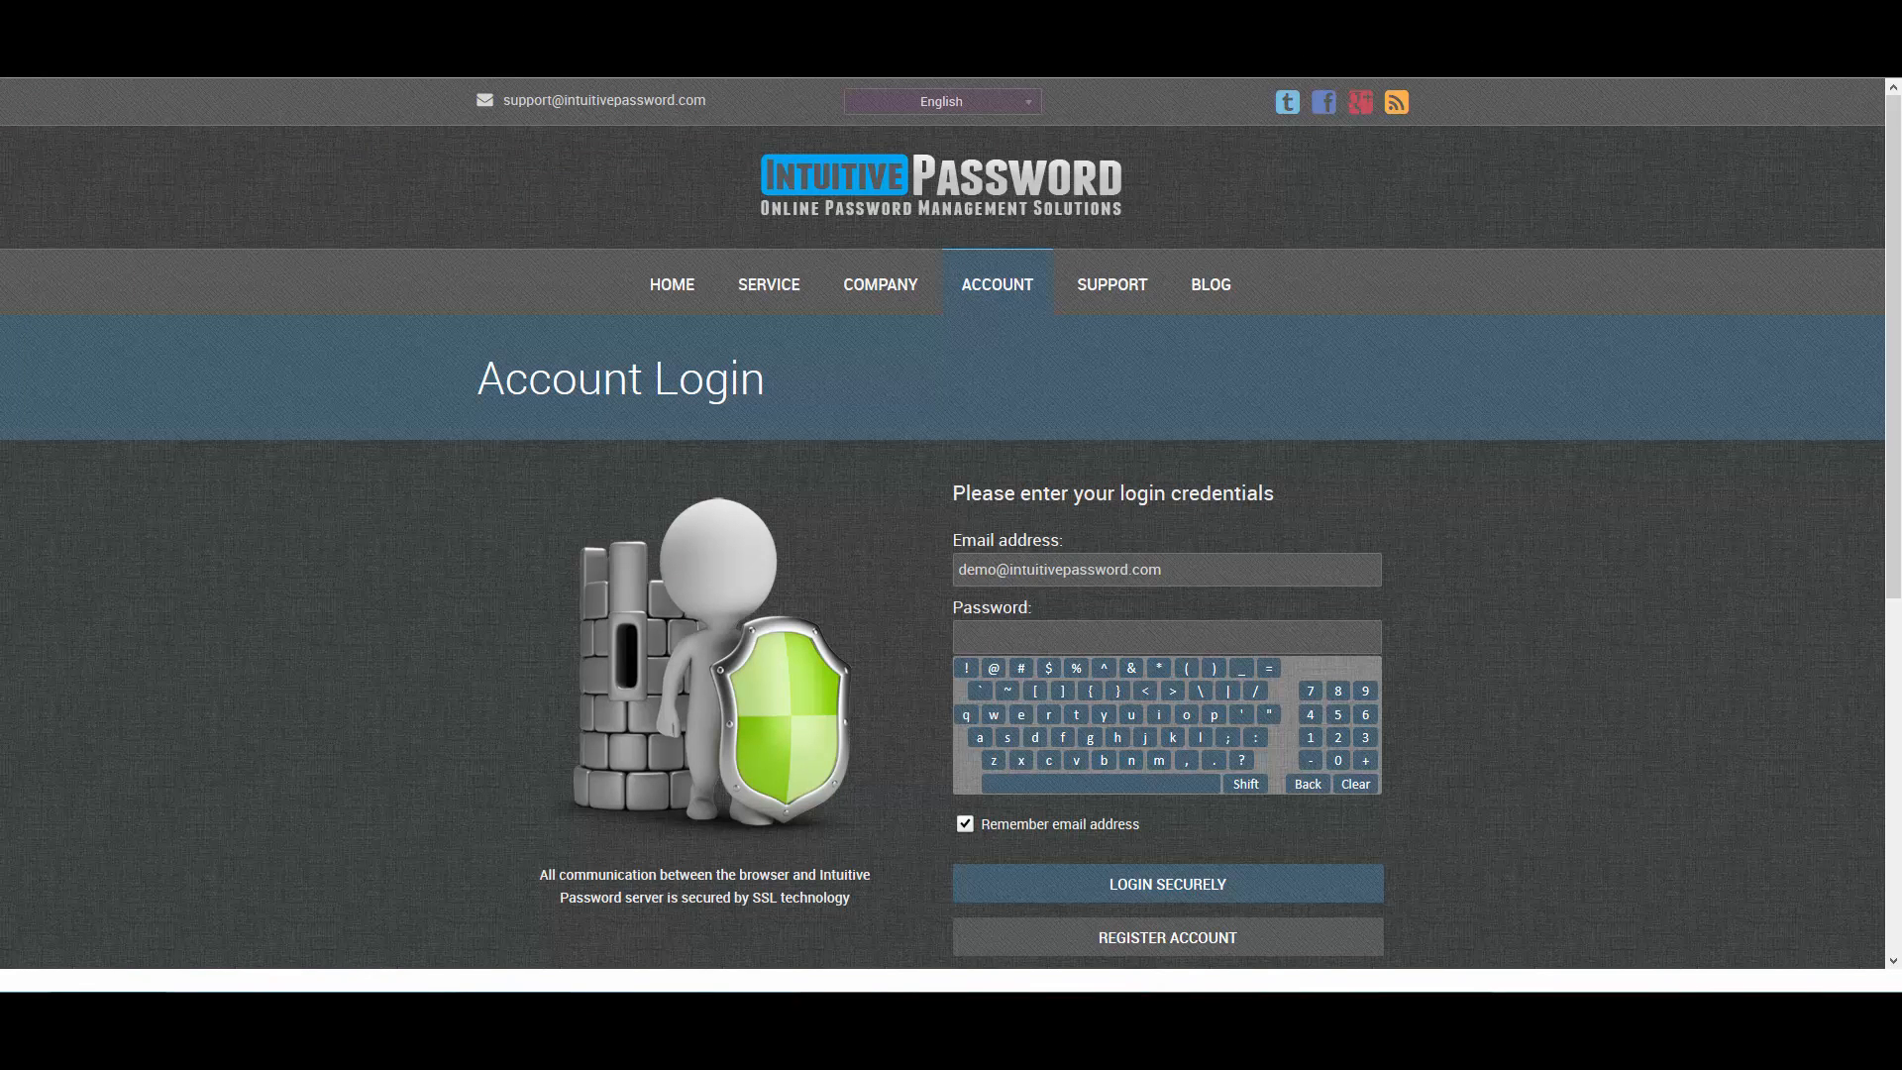
Log in with the first recipient's e-mail and password and view shared items.
double_click(993, 570)
text(glenn)
key(Tab)
text(•••••••••)
key(Return)
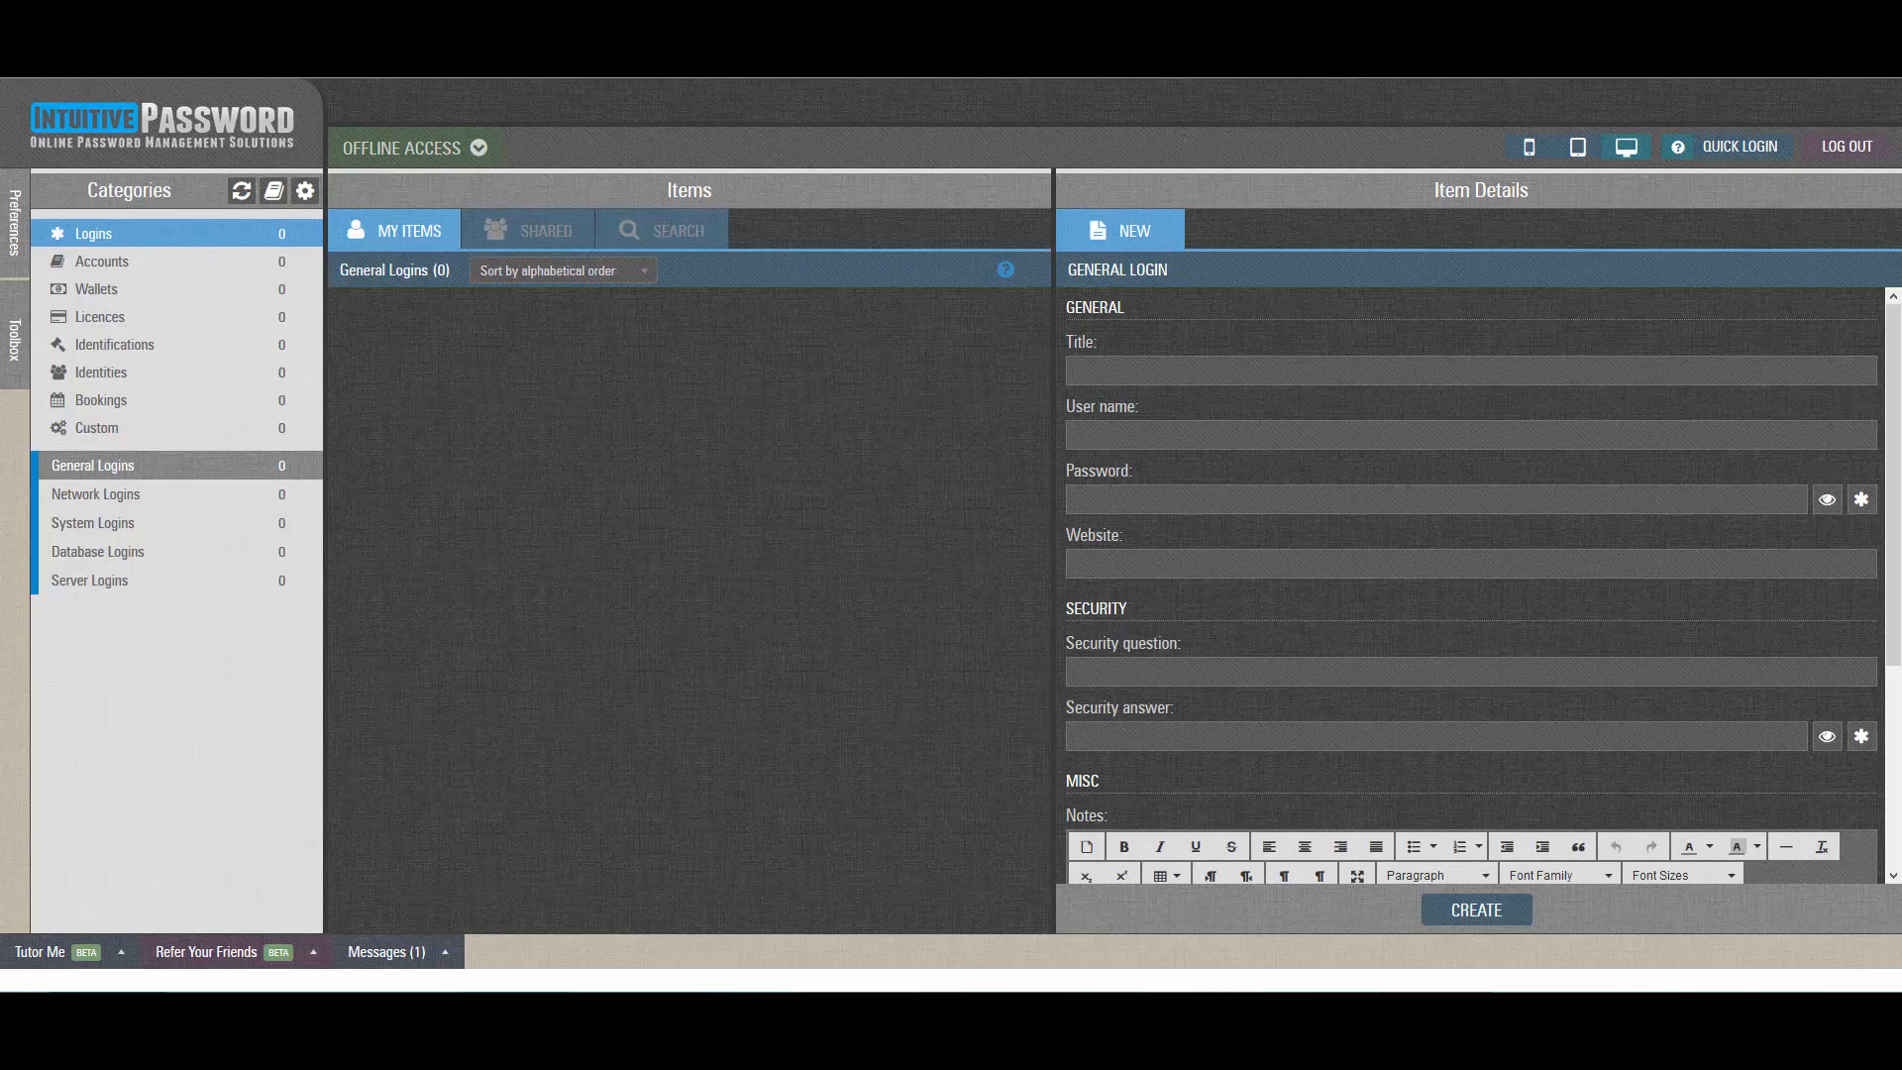
click(529, 230)
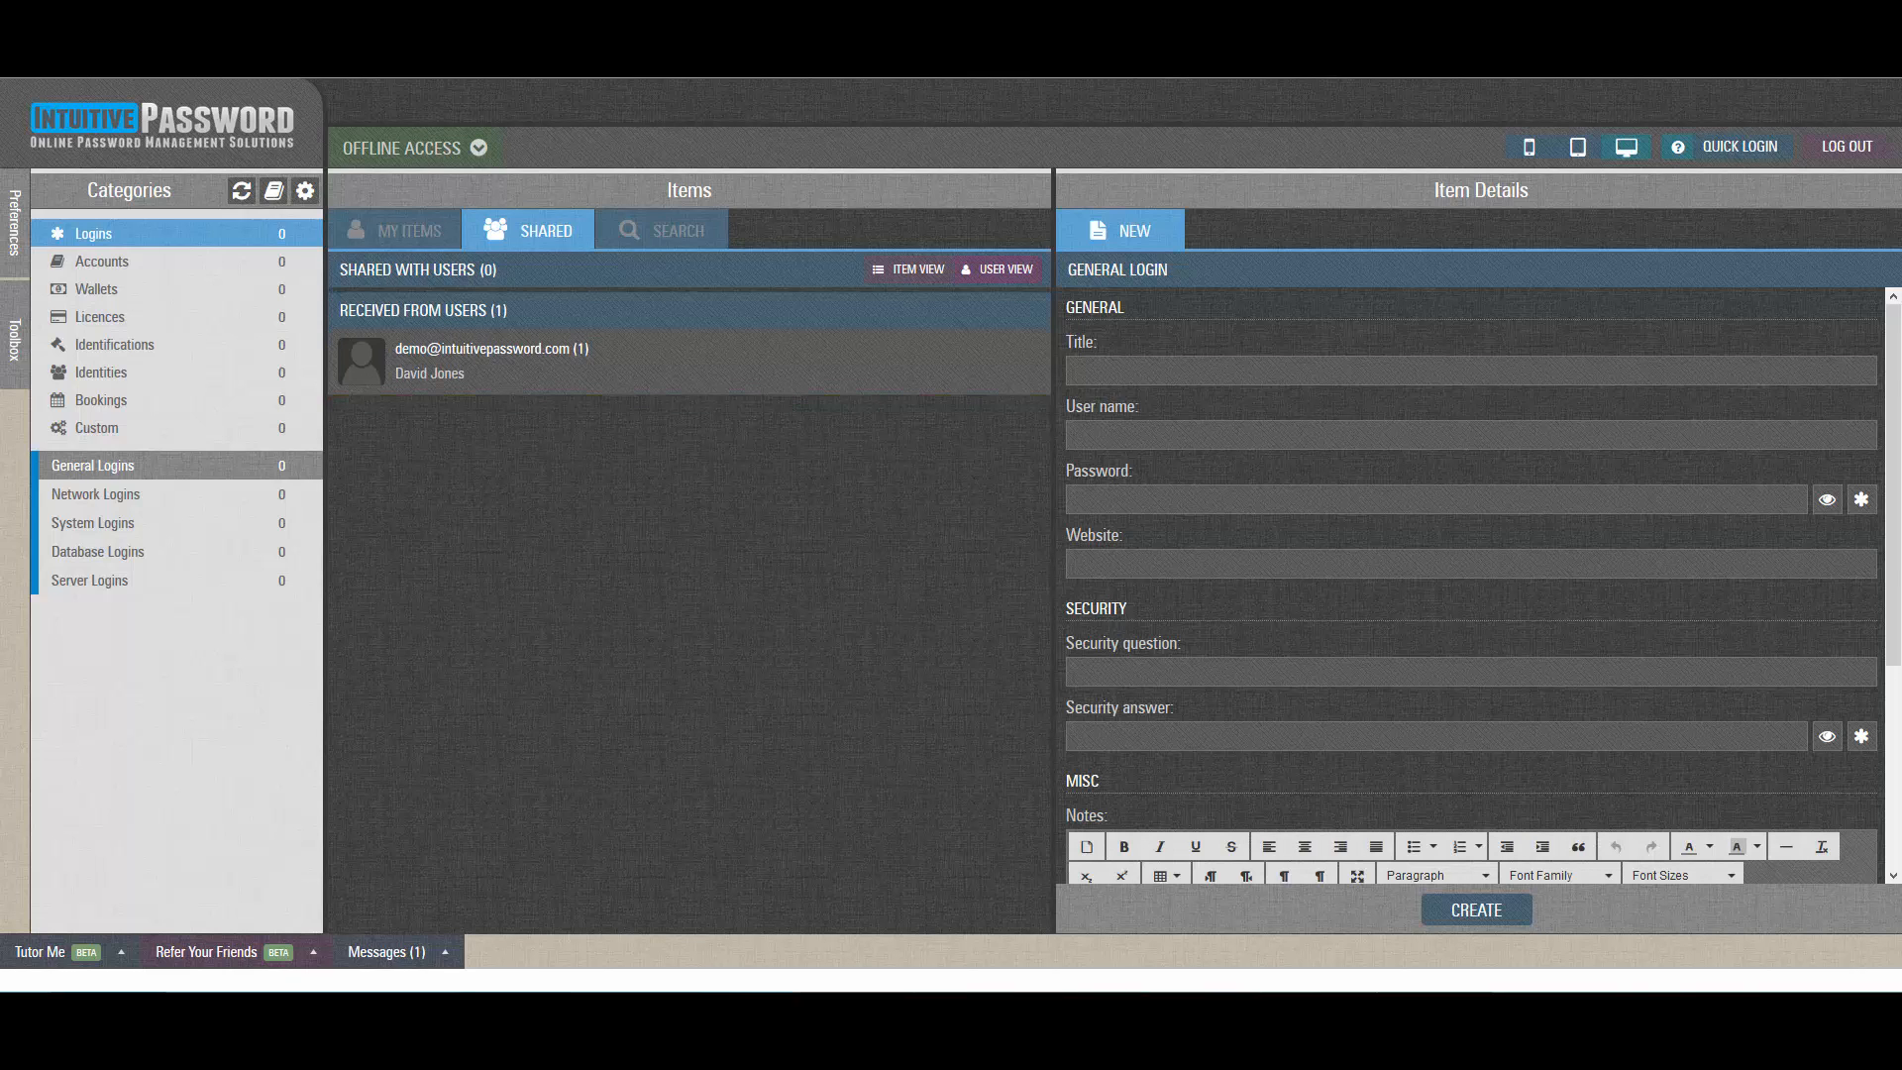
Accept the pending Facebook share request and list received items individually in Item View.
click(406, 952)
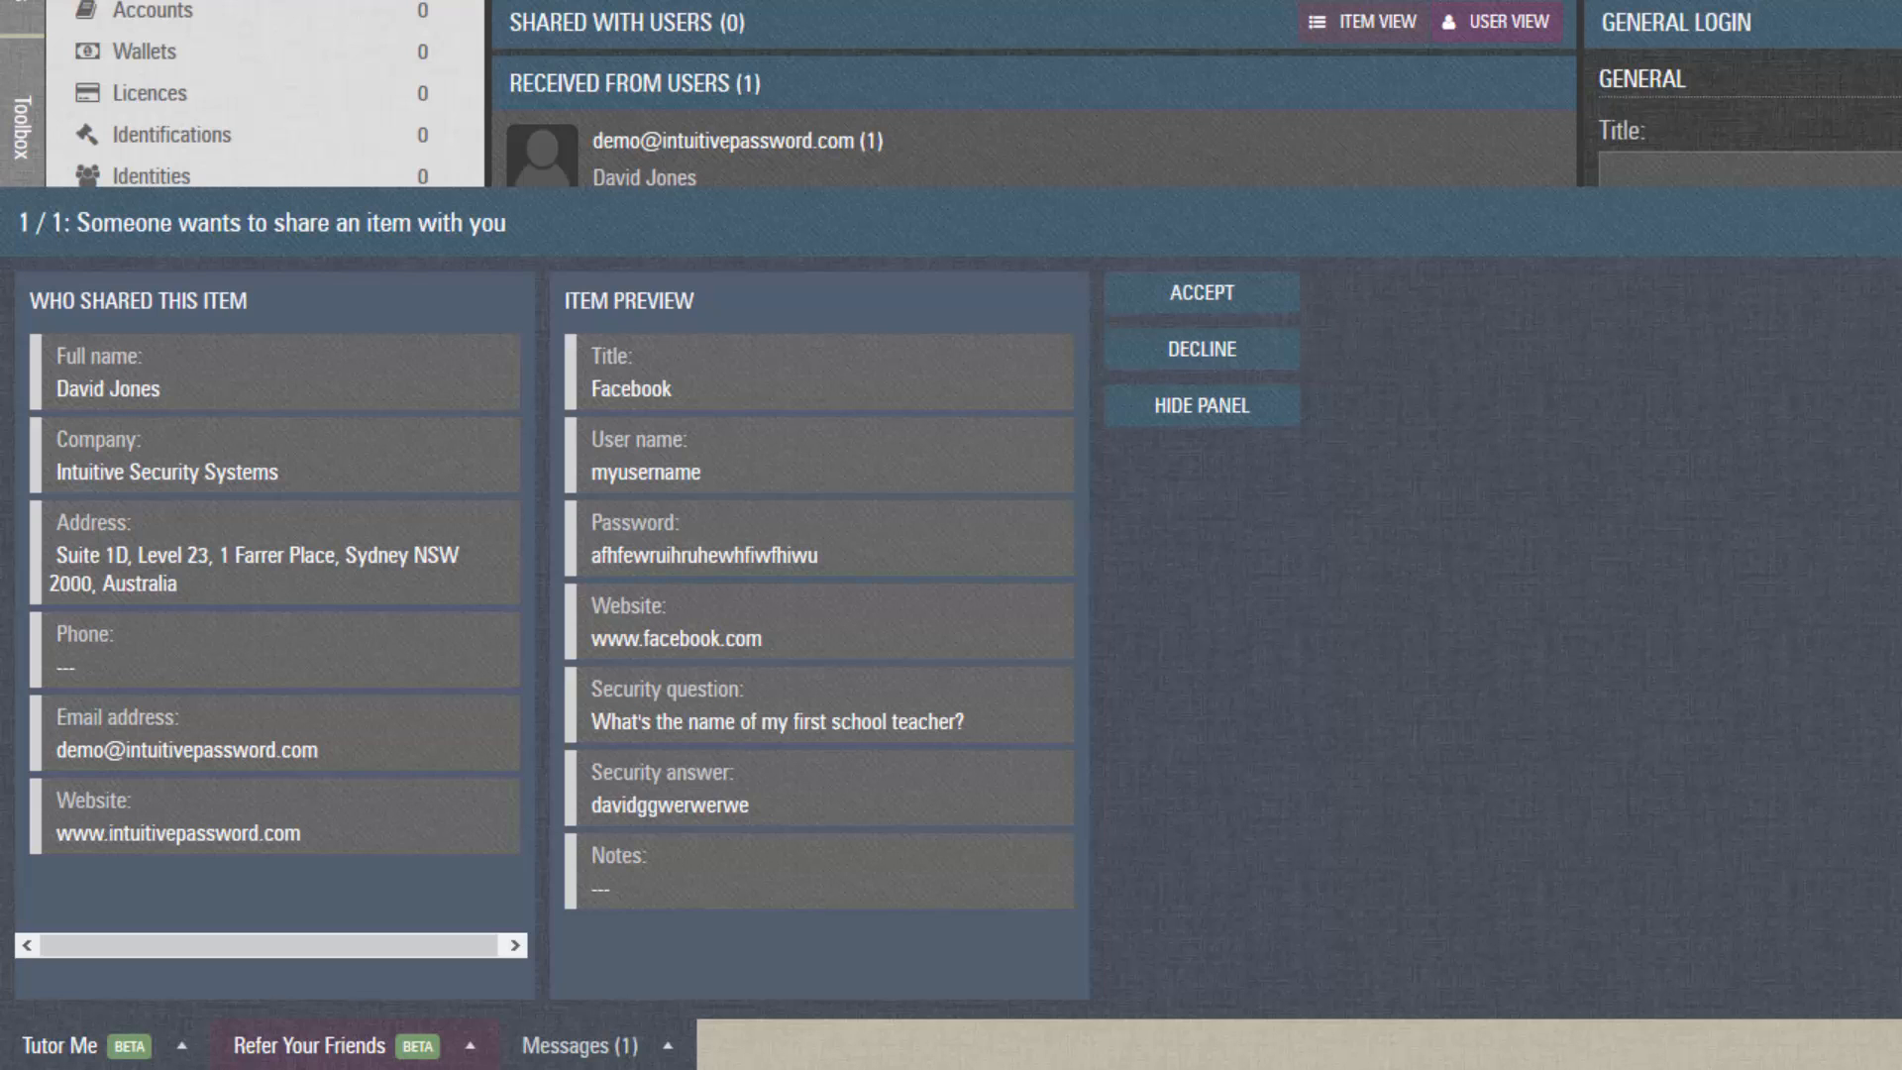
click(1253, 288)
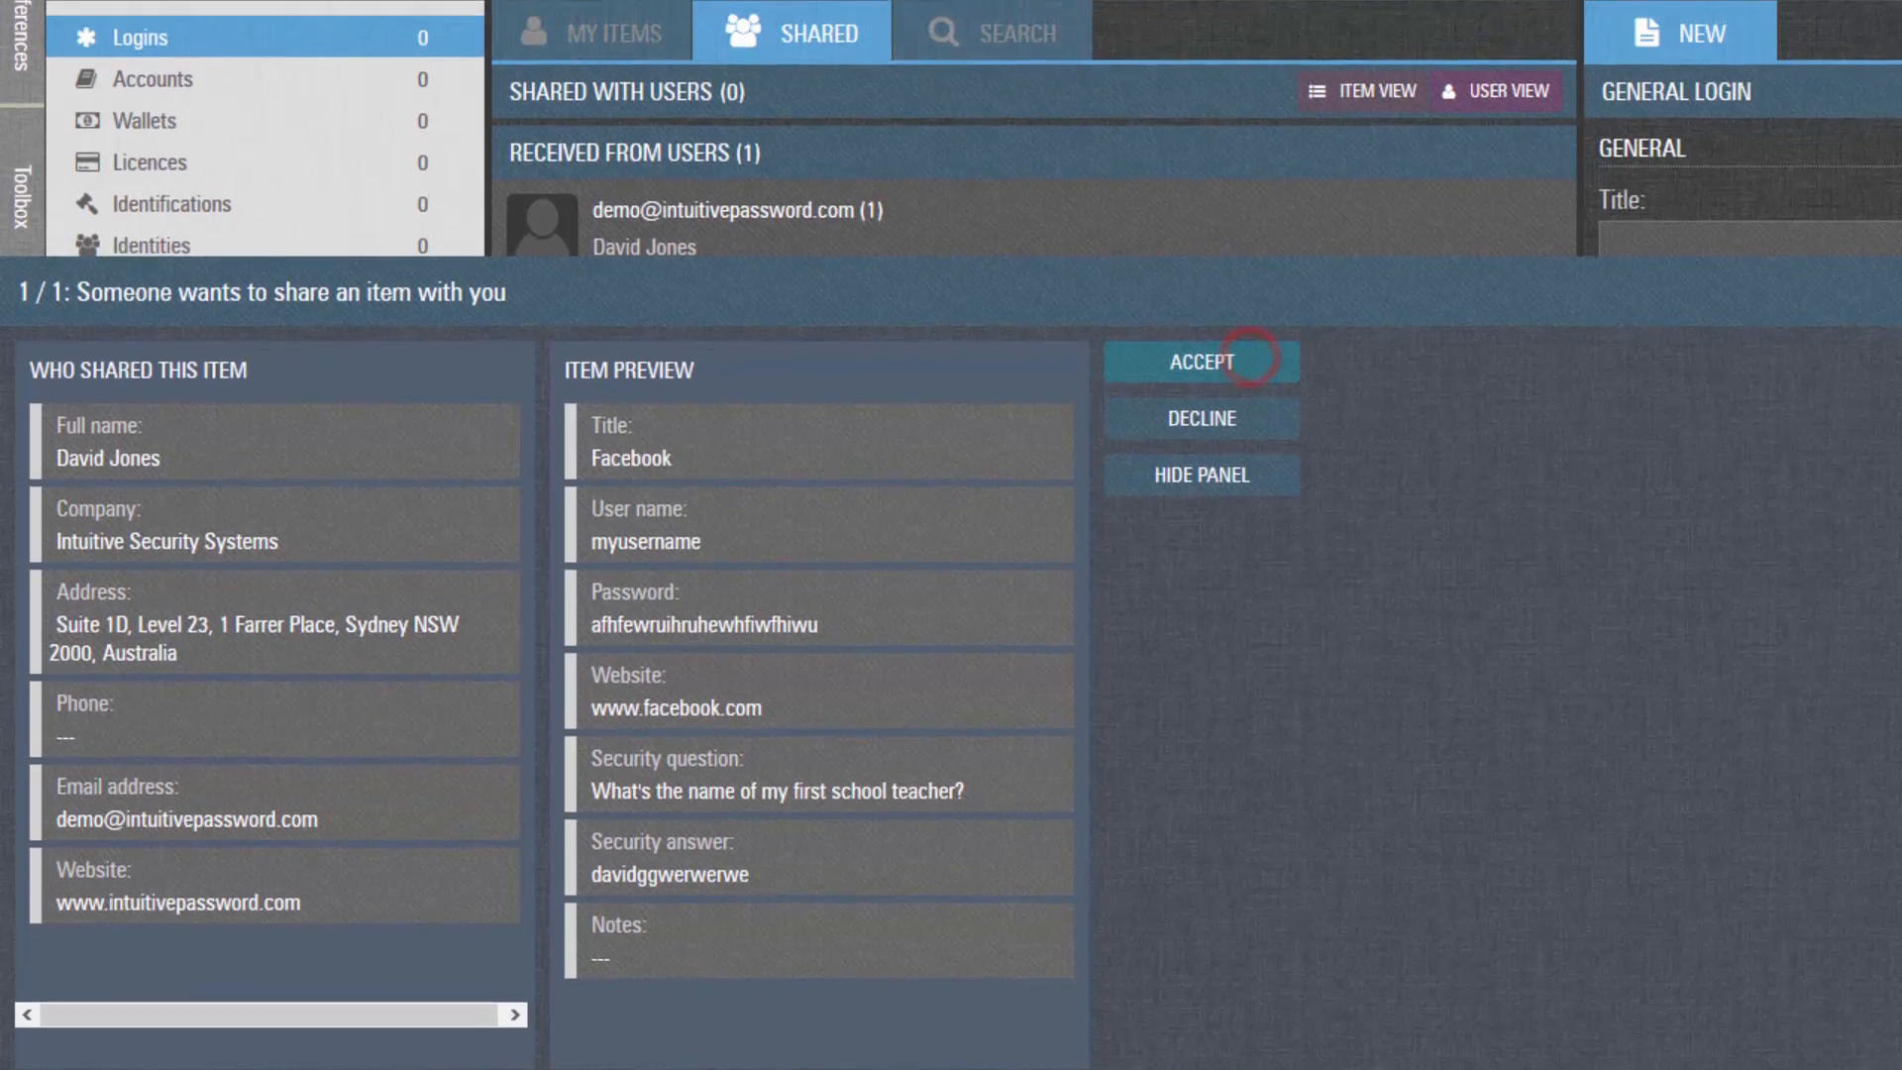
click(676, 428)
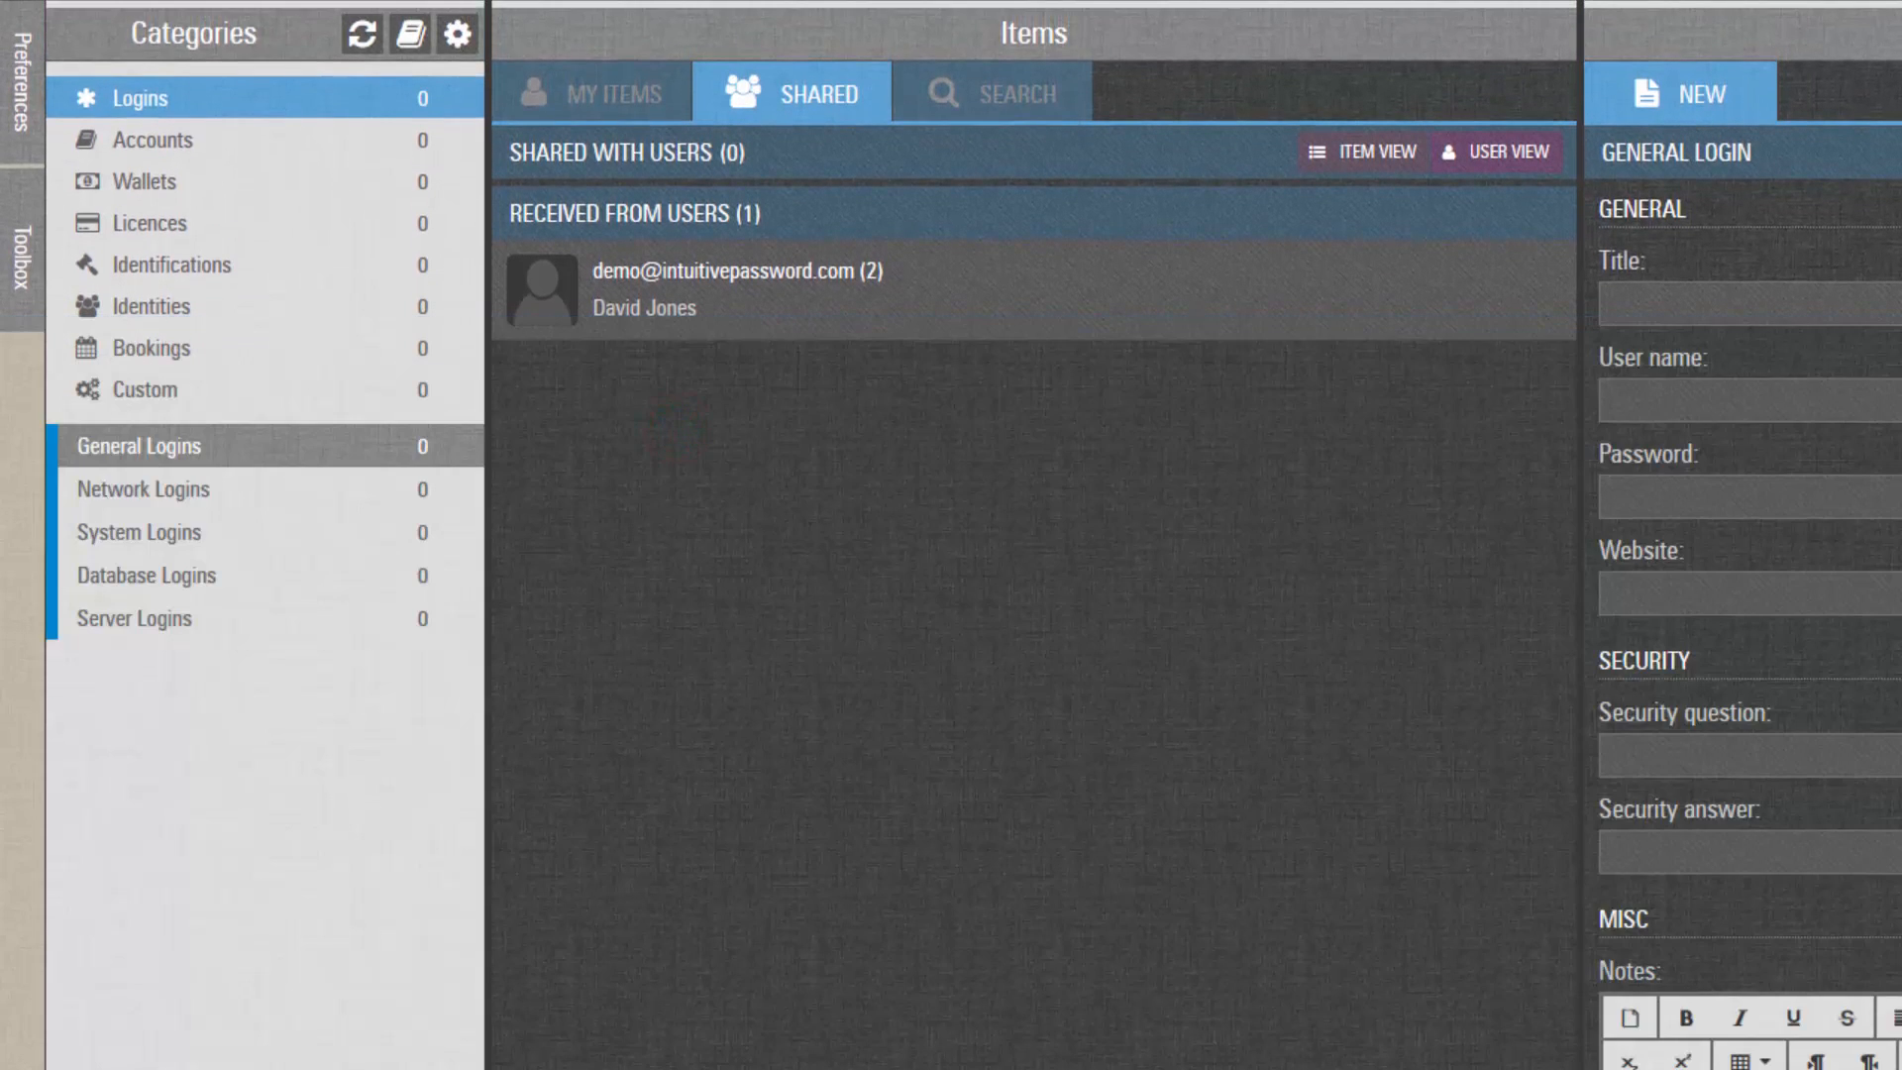
click(885, 278)
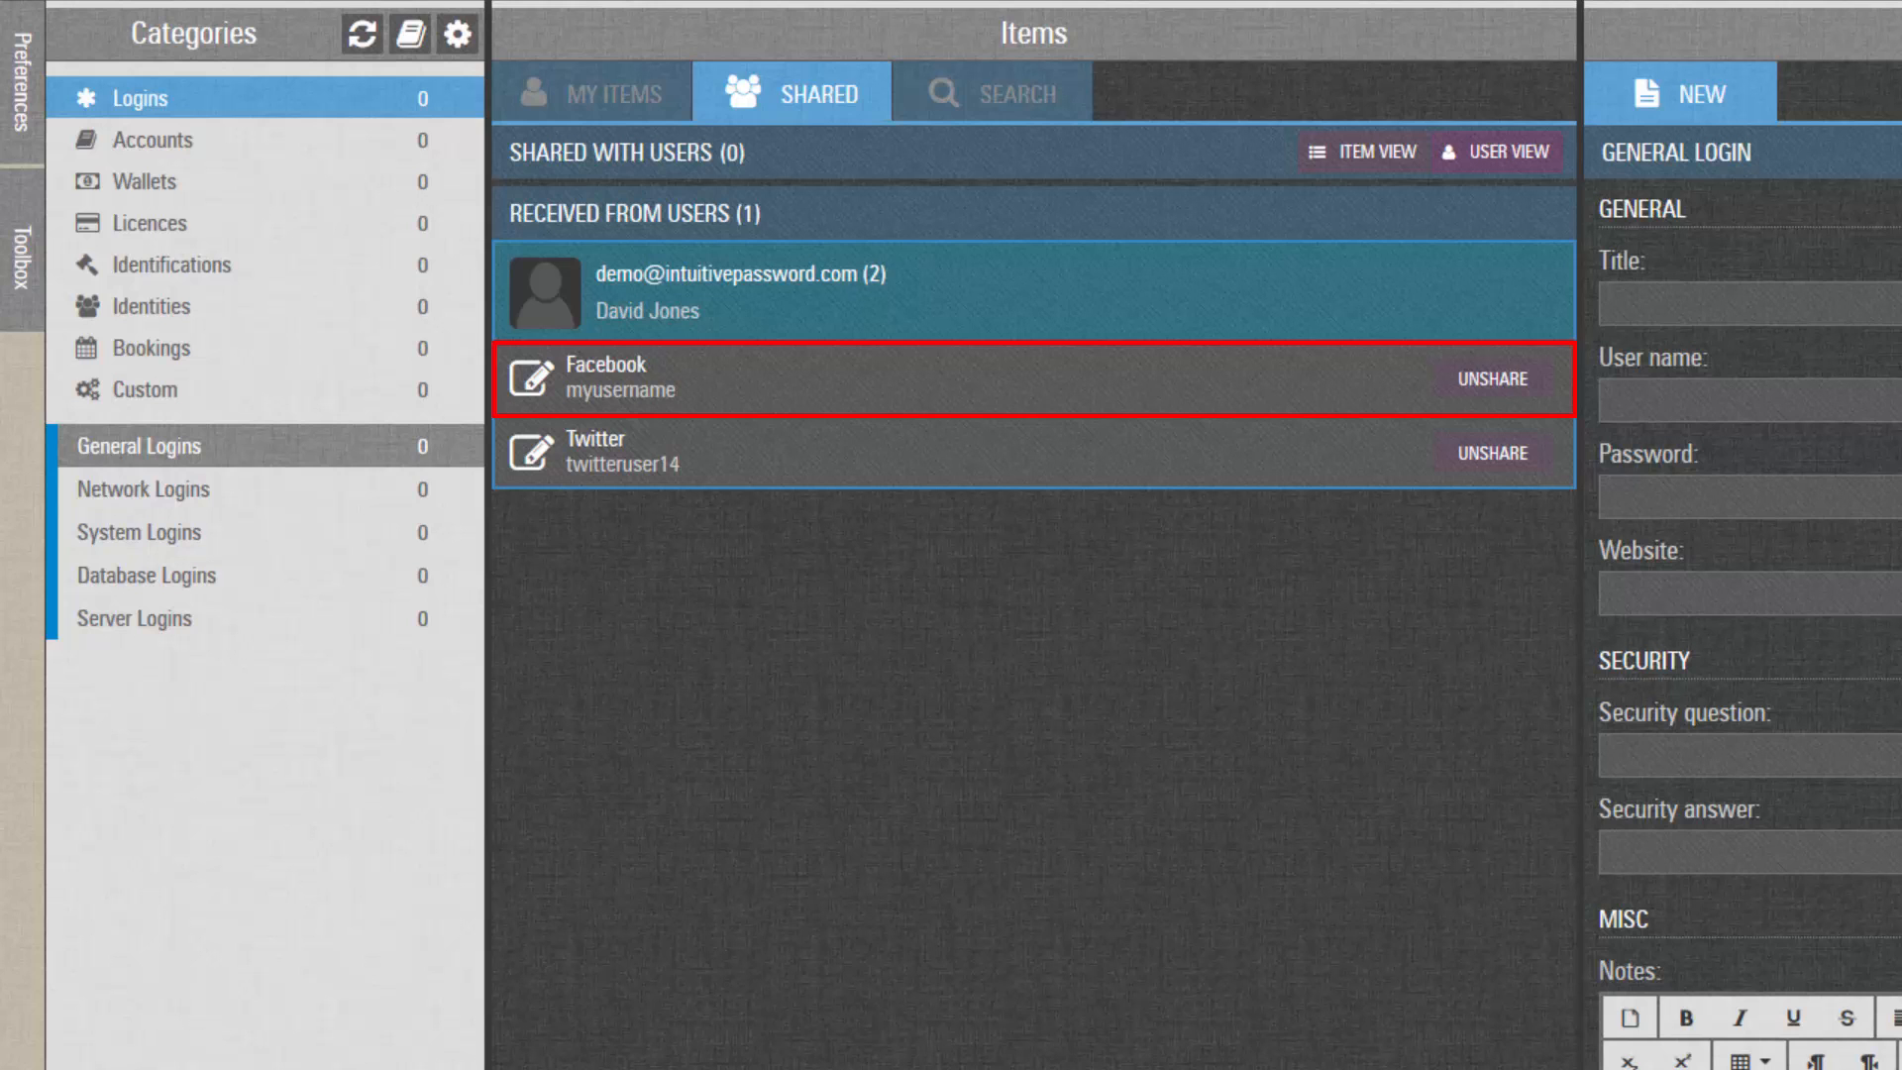
click(1363, 152)
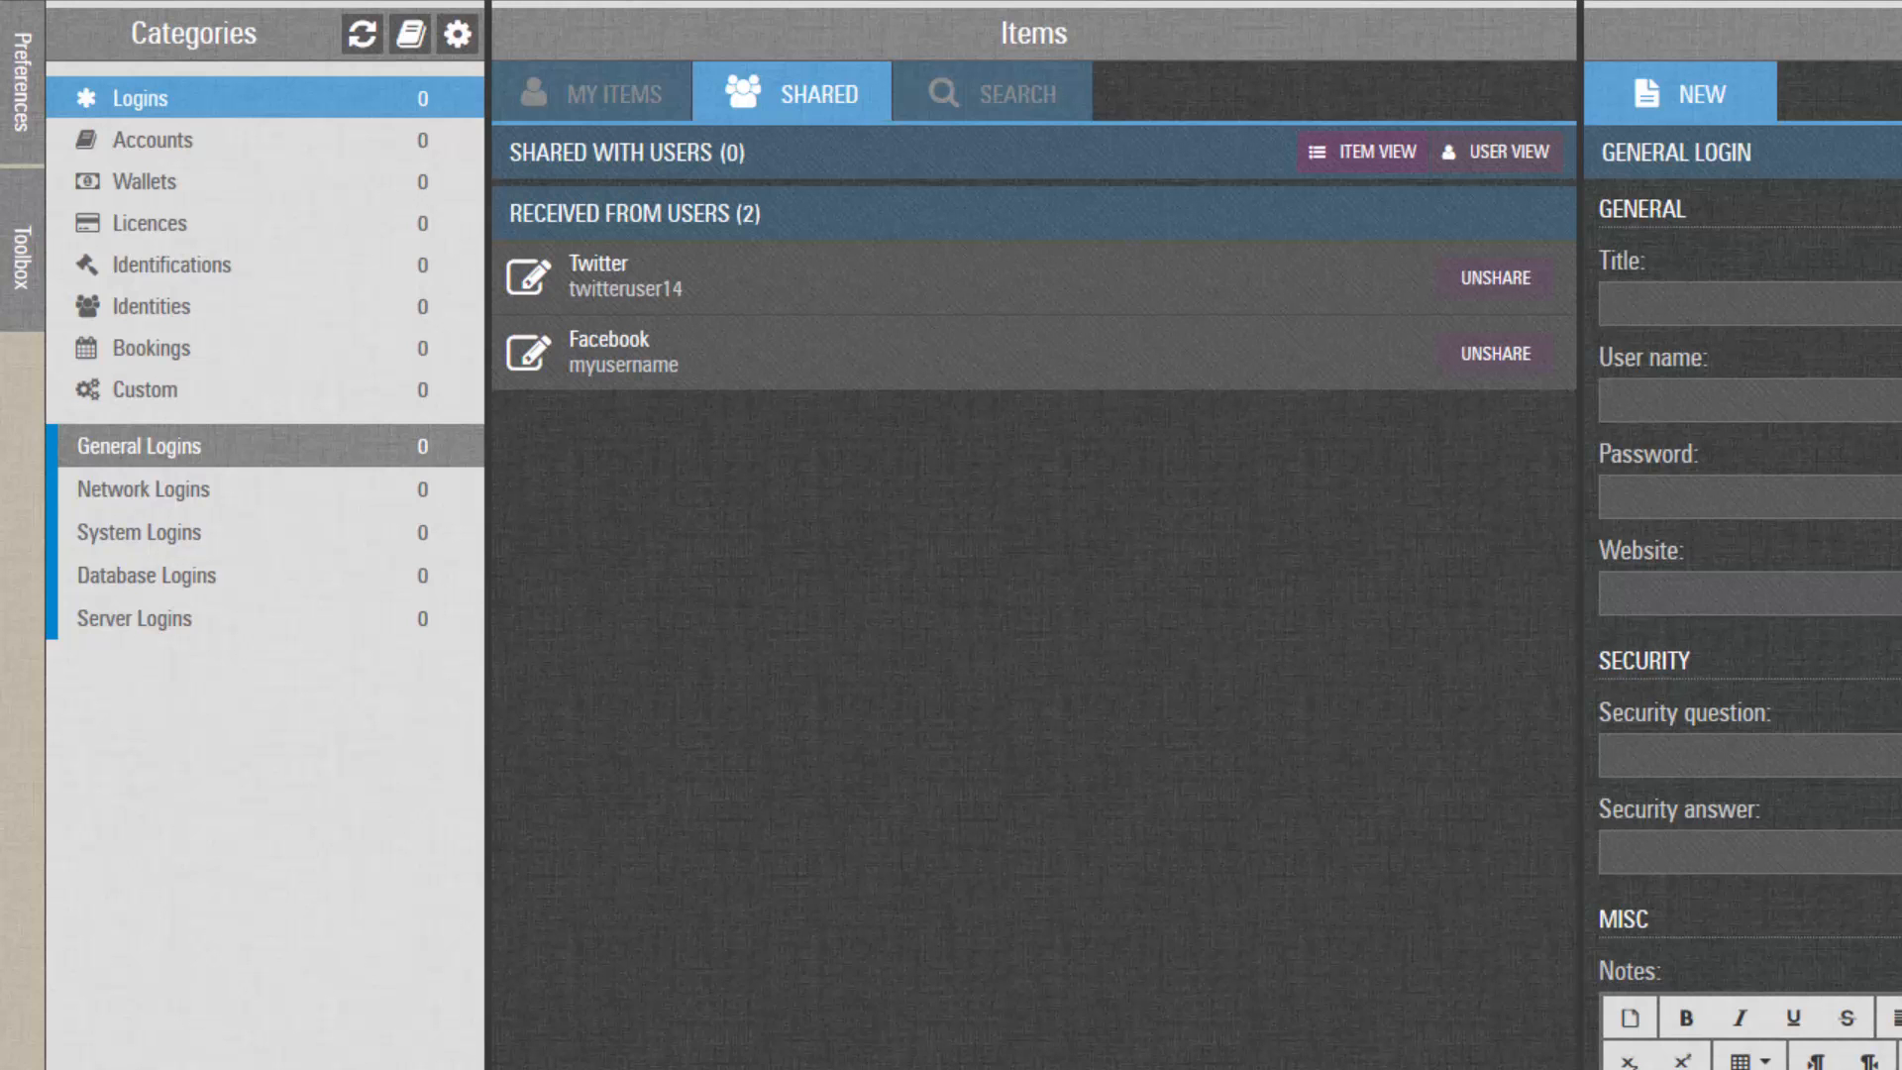
Open the received Twitter login for editing and append '_updated' to its user name.
click(1252, 269)
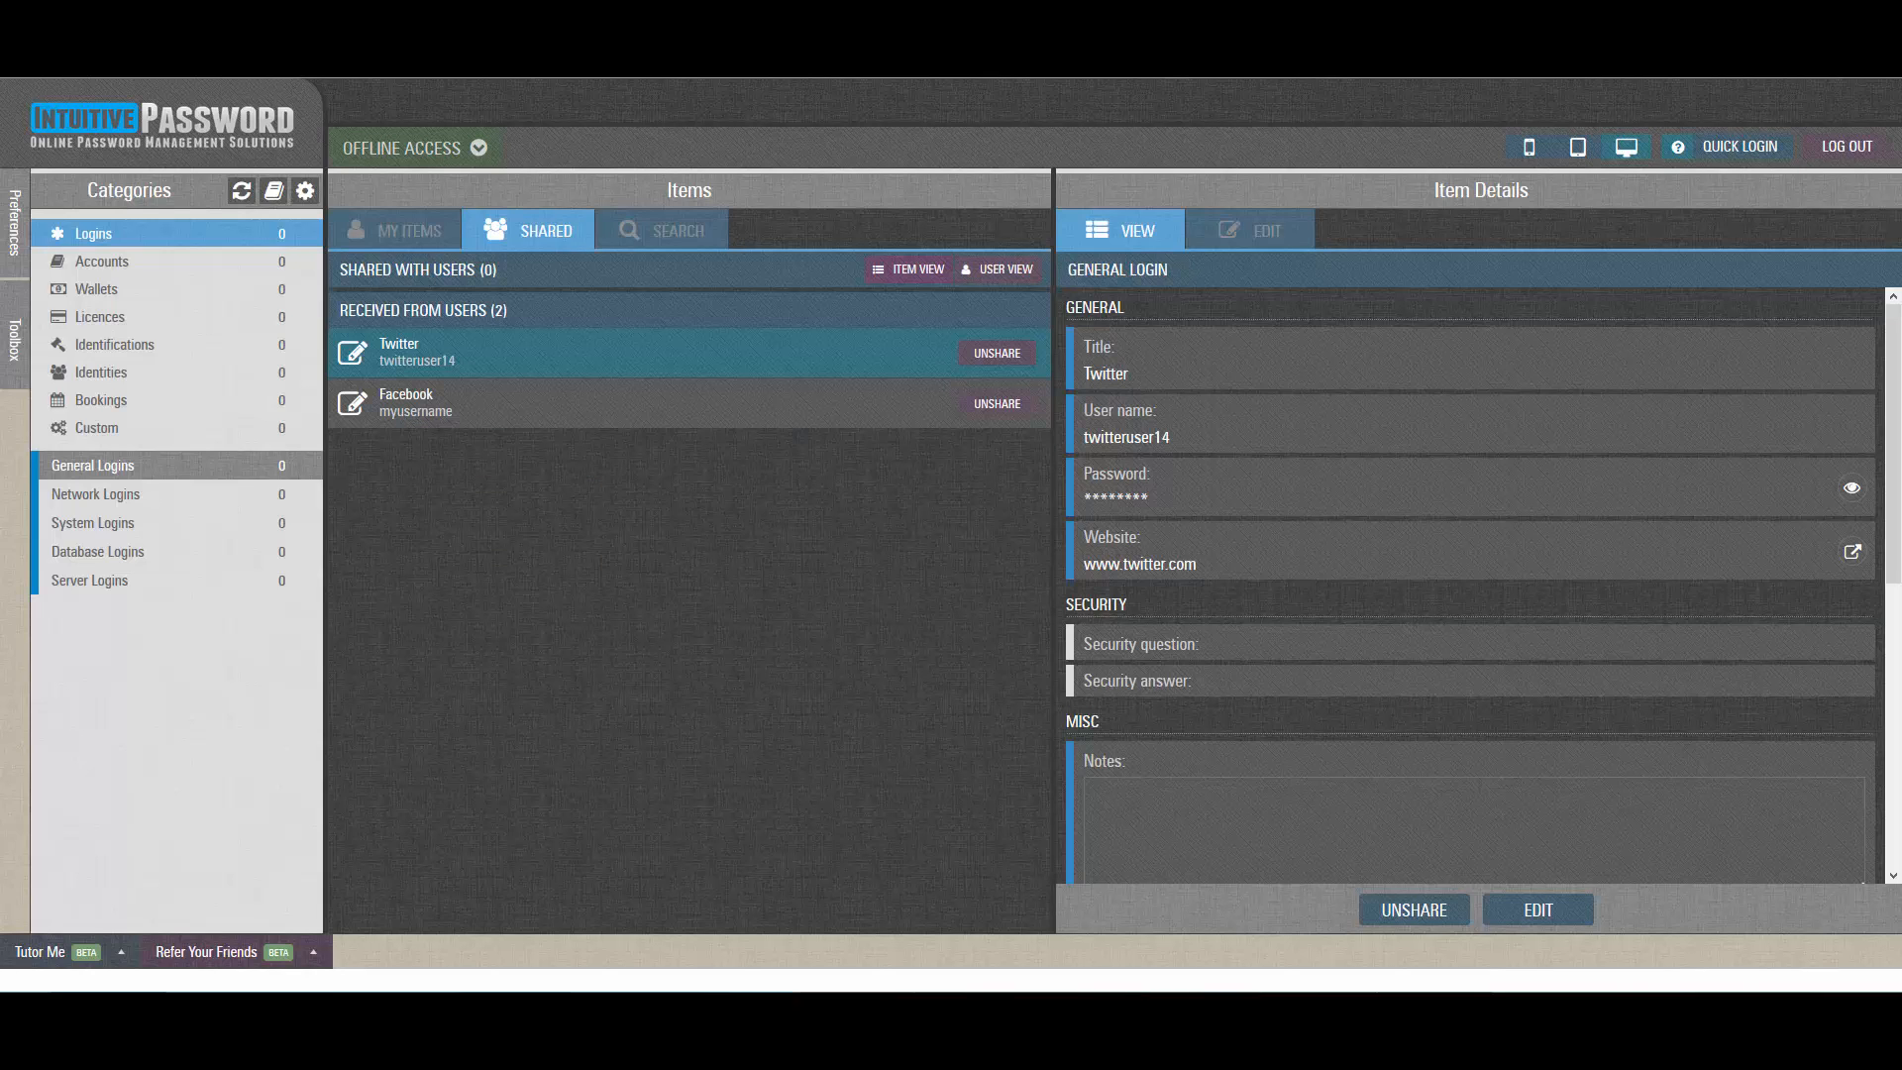
click(1538, 910)
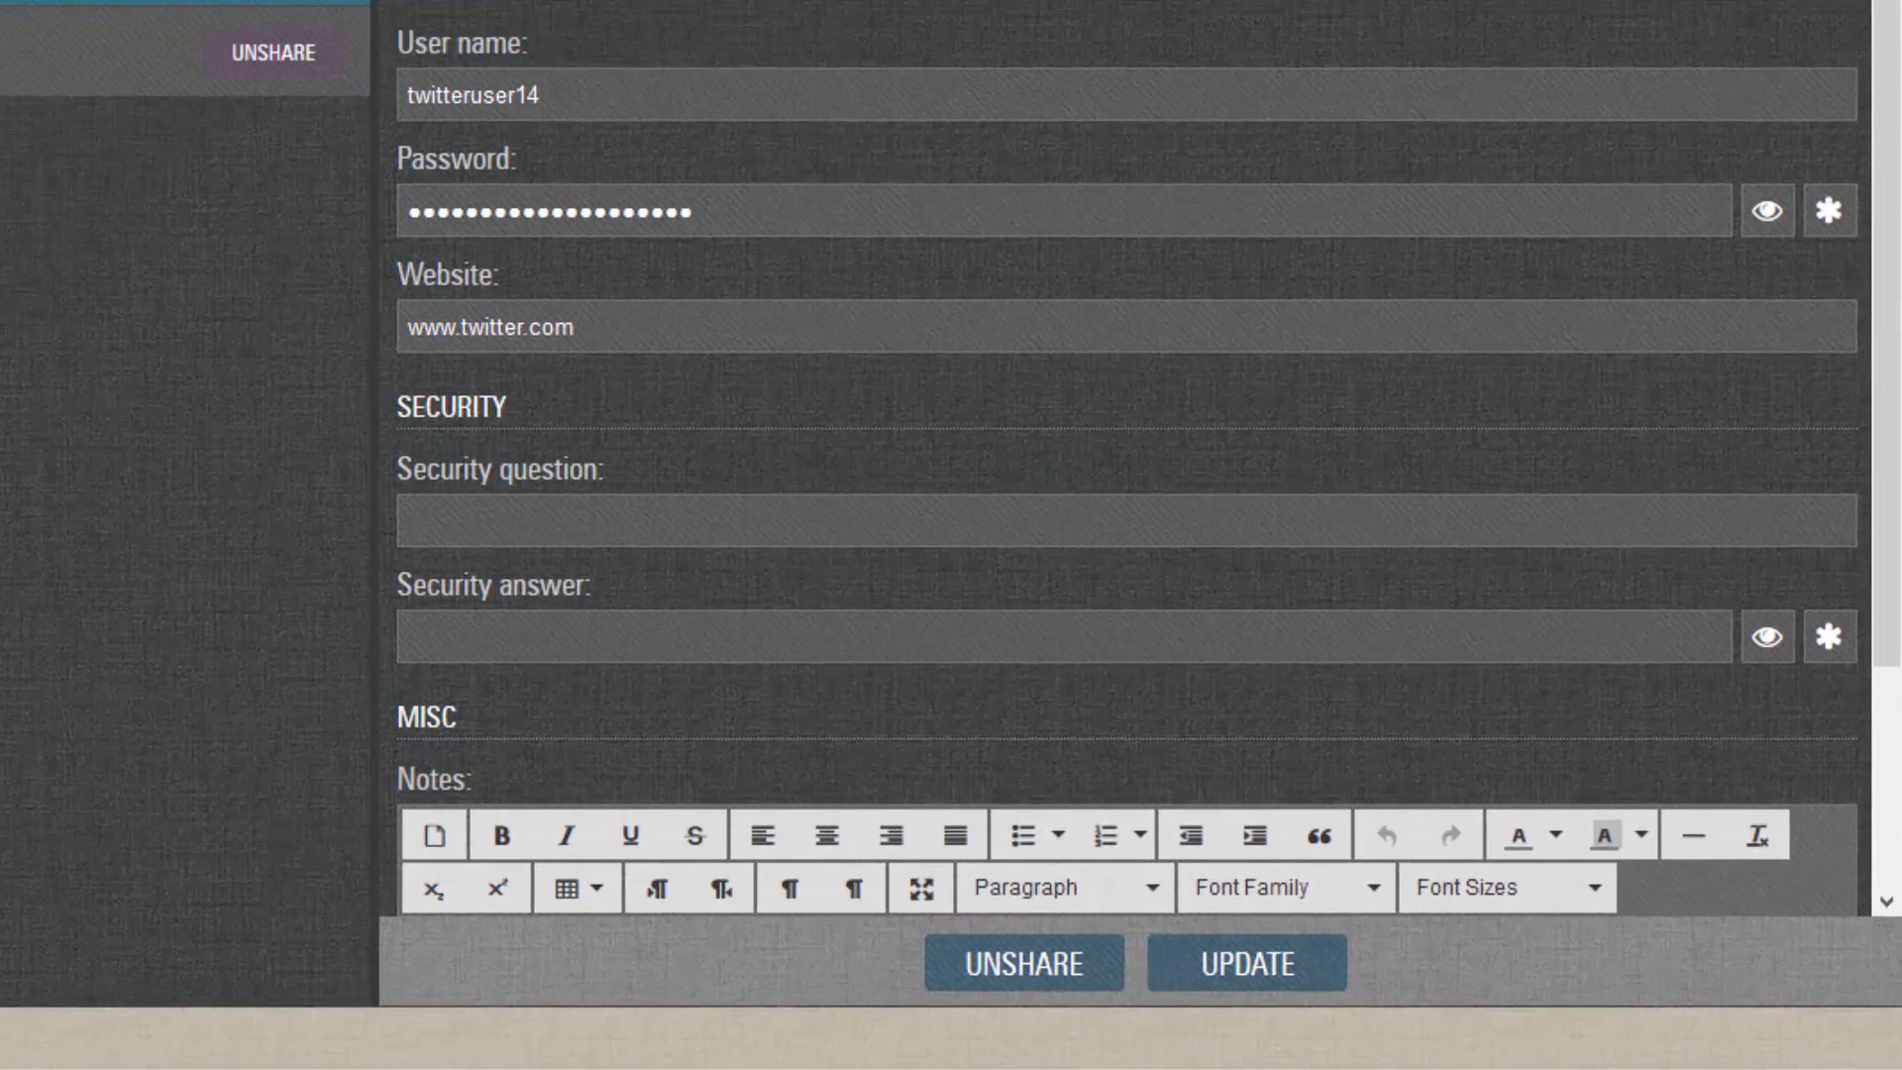
click(959, 298)
text(_updated)
Replace the Twitter password, set the notes to 'Notes updated' and save.
double_click(795, 204)
text(•••••••••)
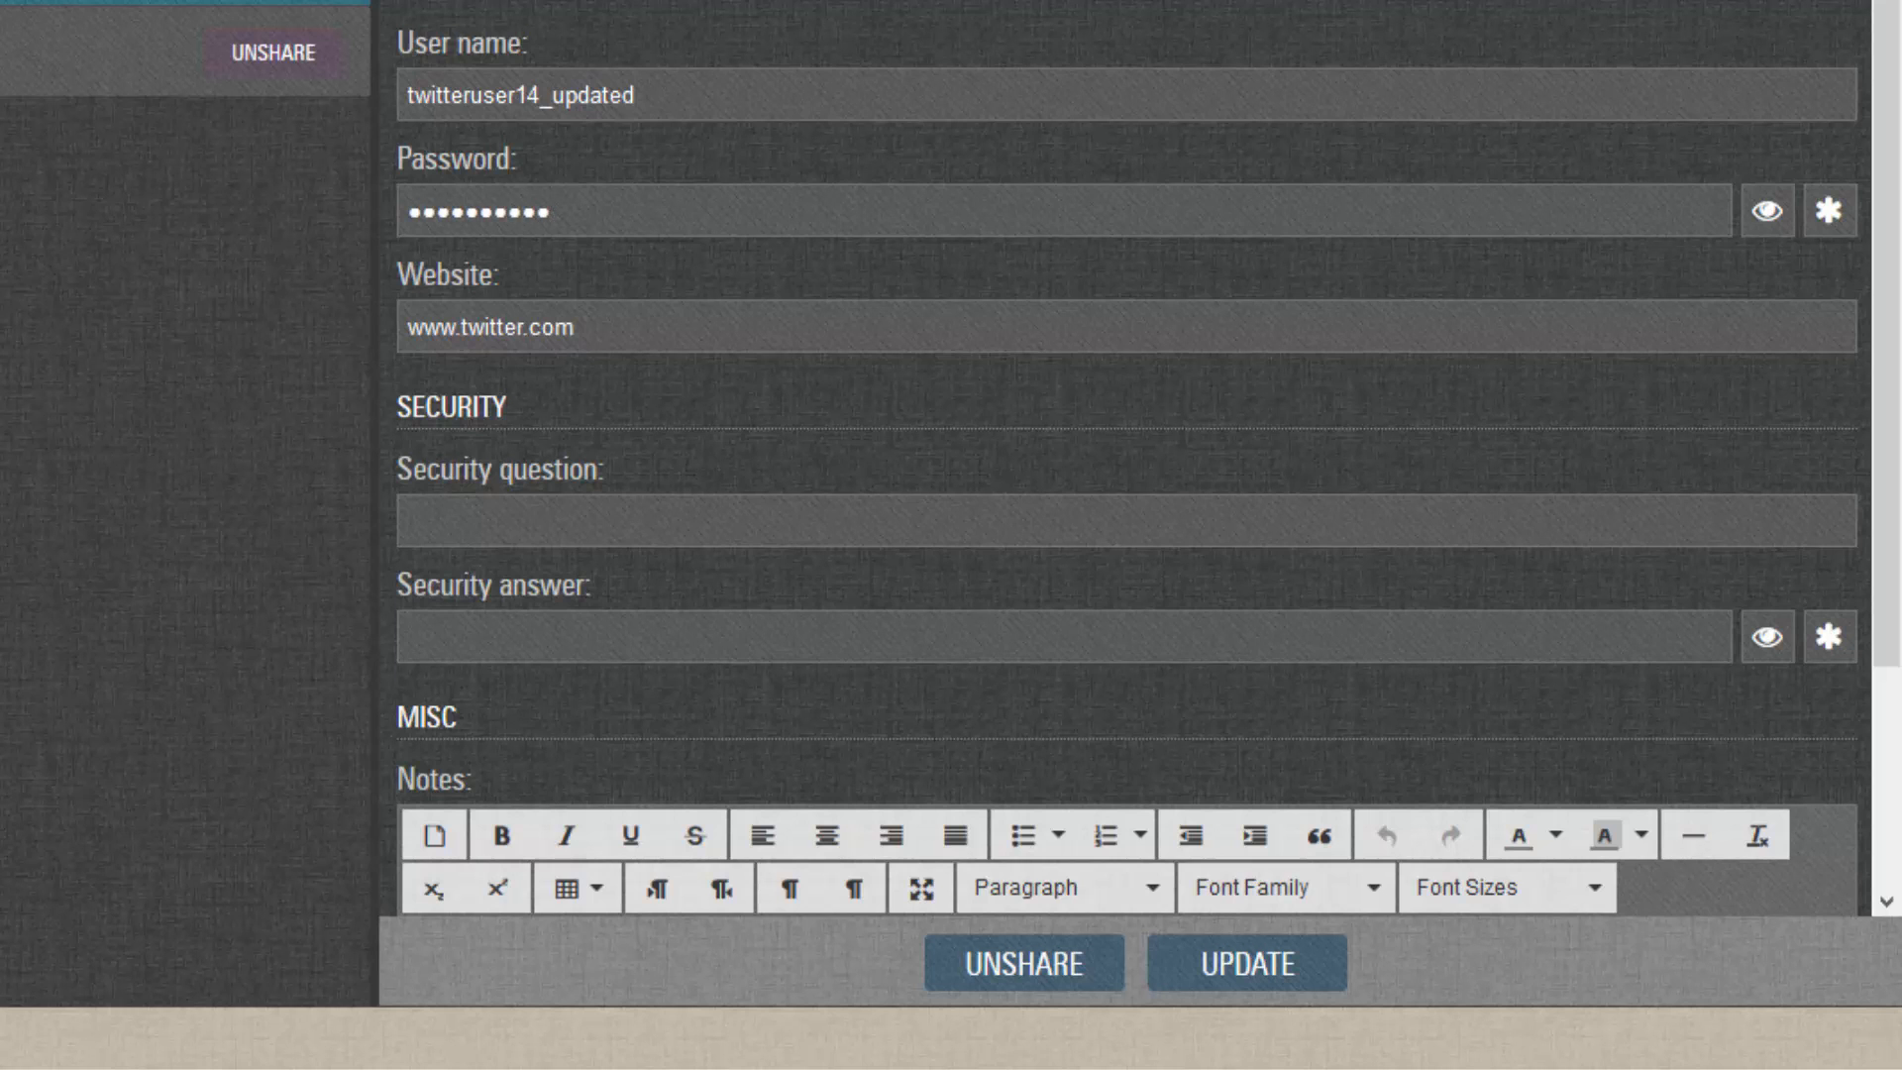
scroll(1129, 446, down, 3)
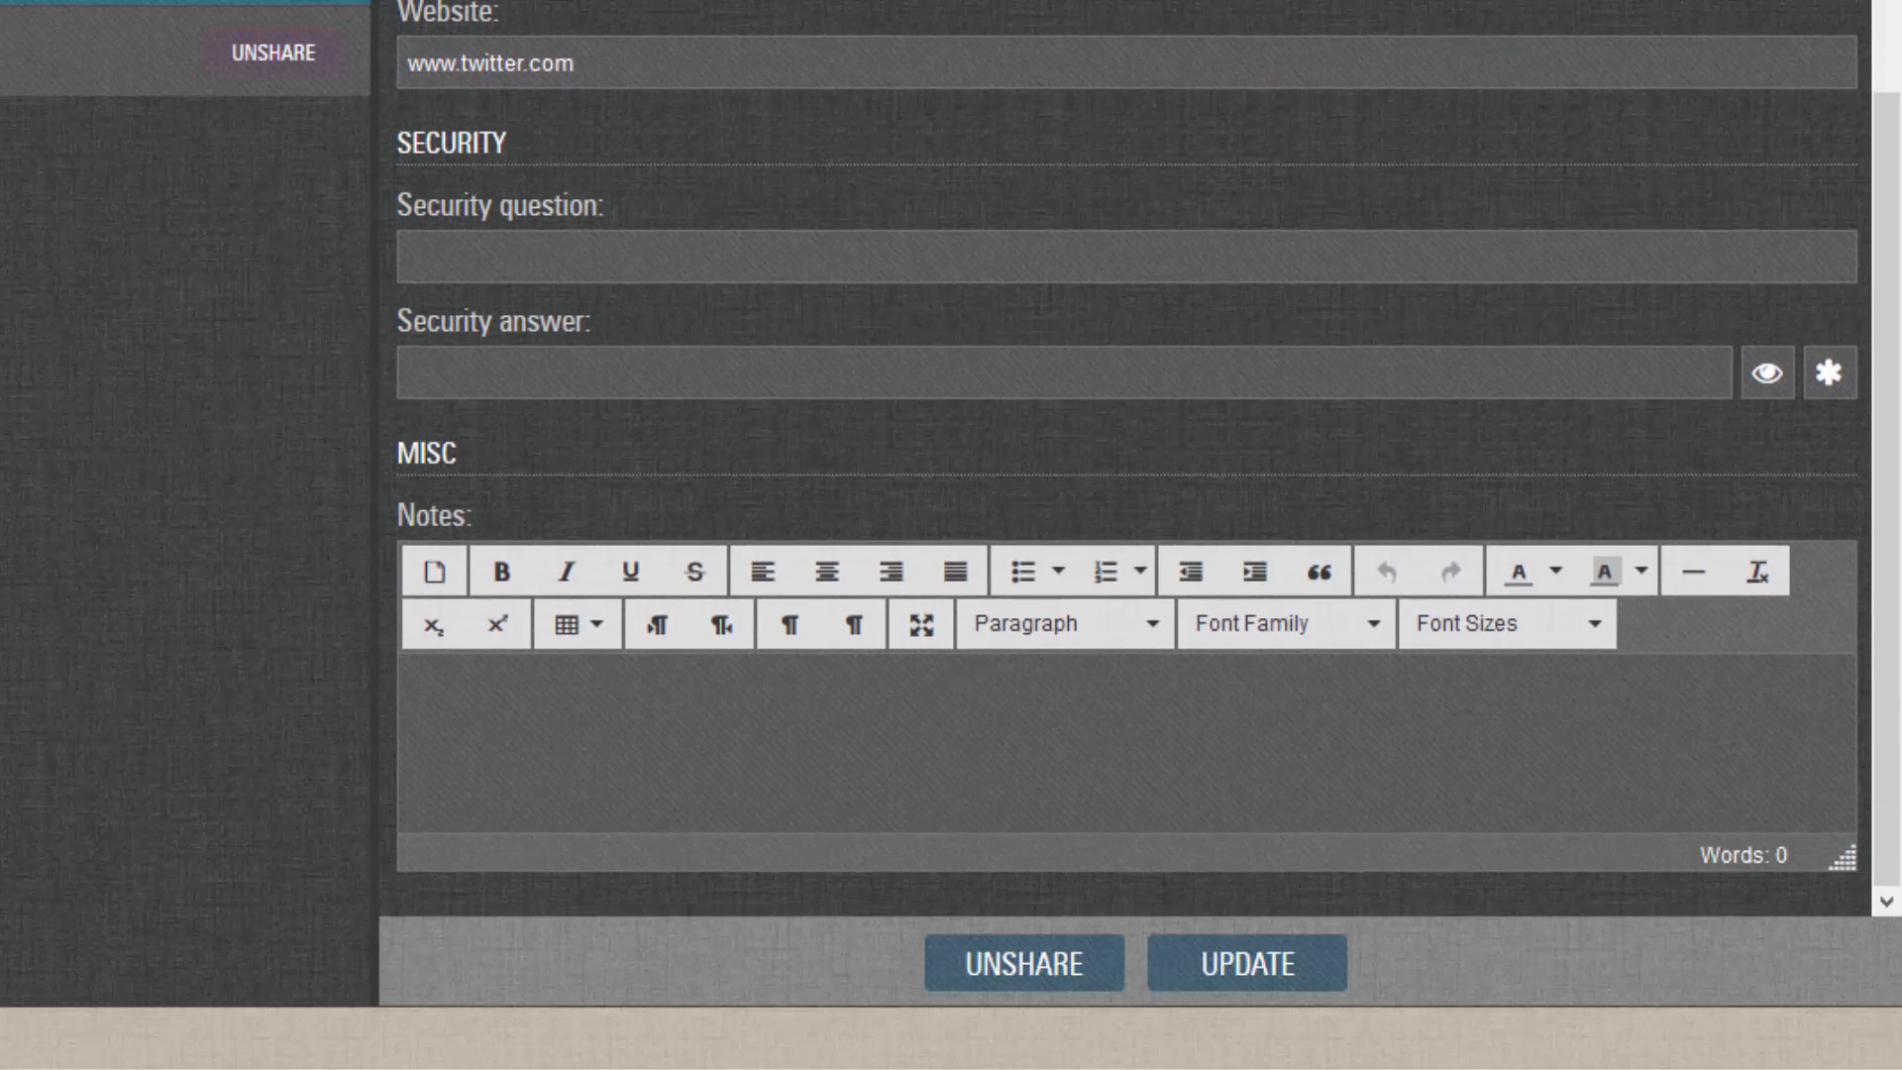
click(570, 759)
text(Notes updated)
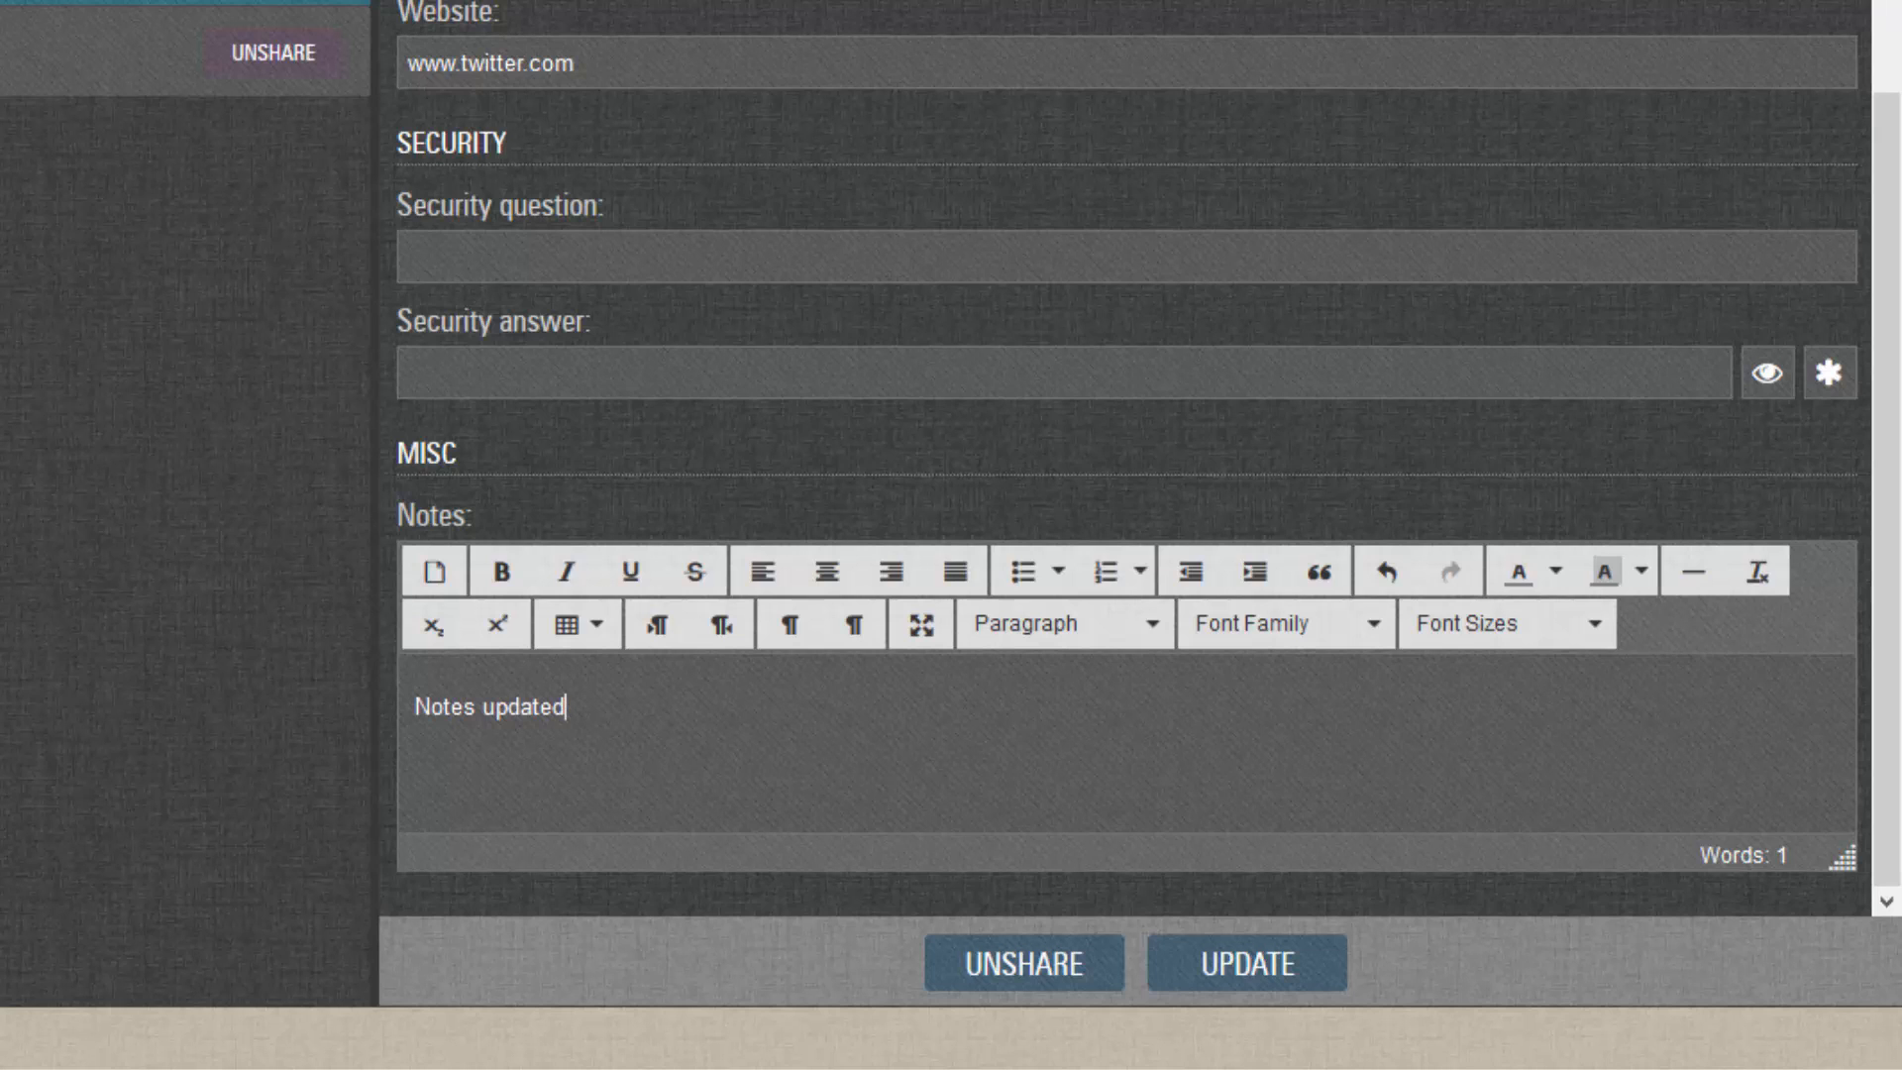
click(1247, 963)
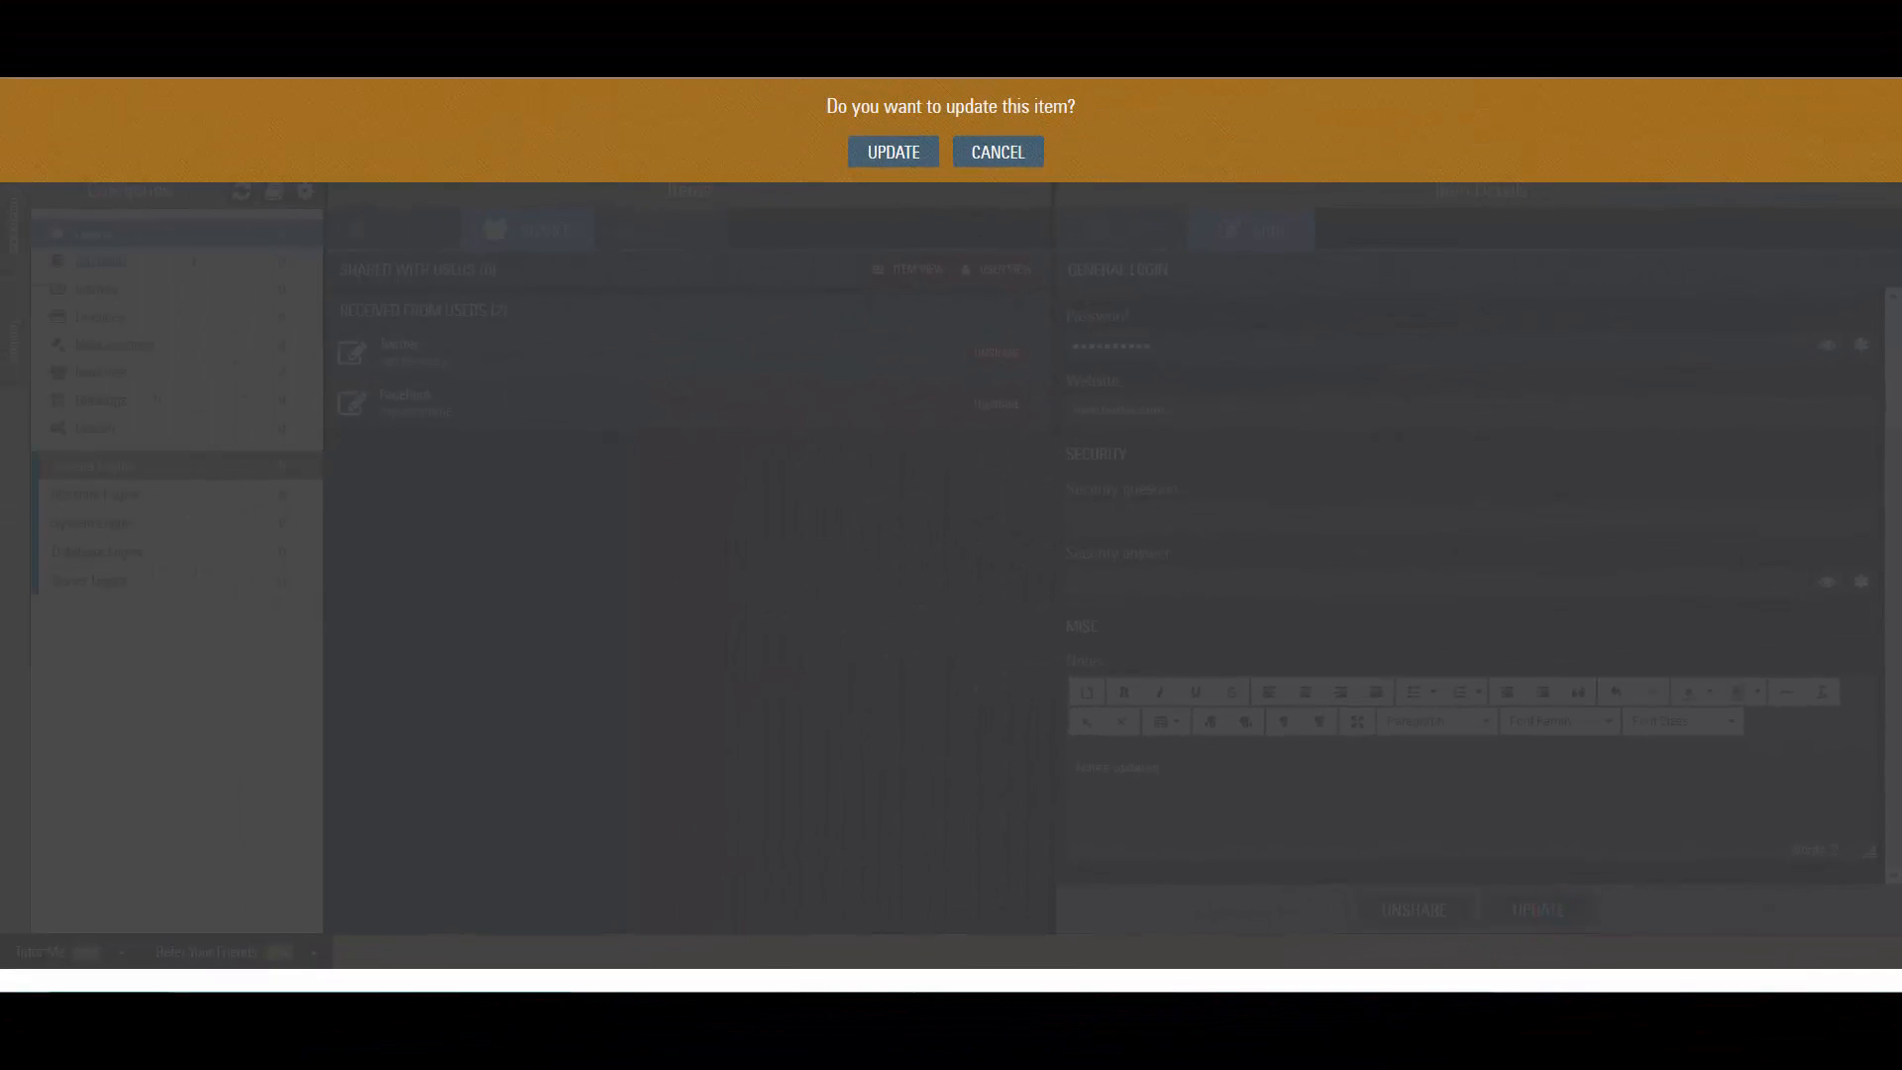
Confirm the Twitter update, dismiss the message, then confirm unsharing the Twitter login.
click(878, 151)
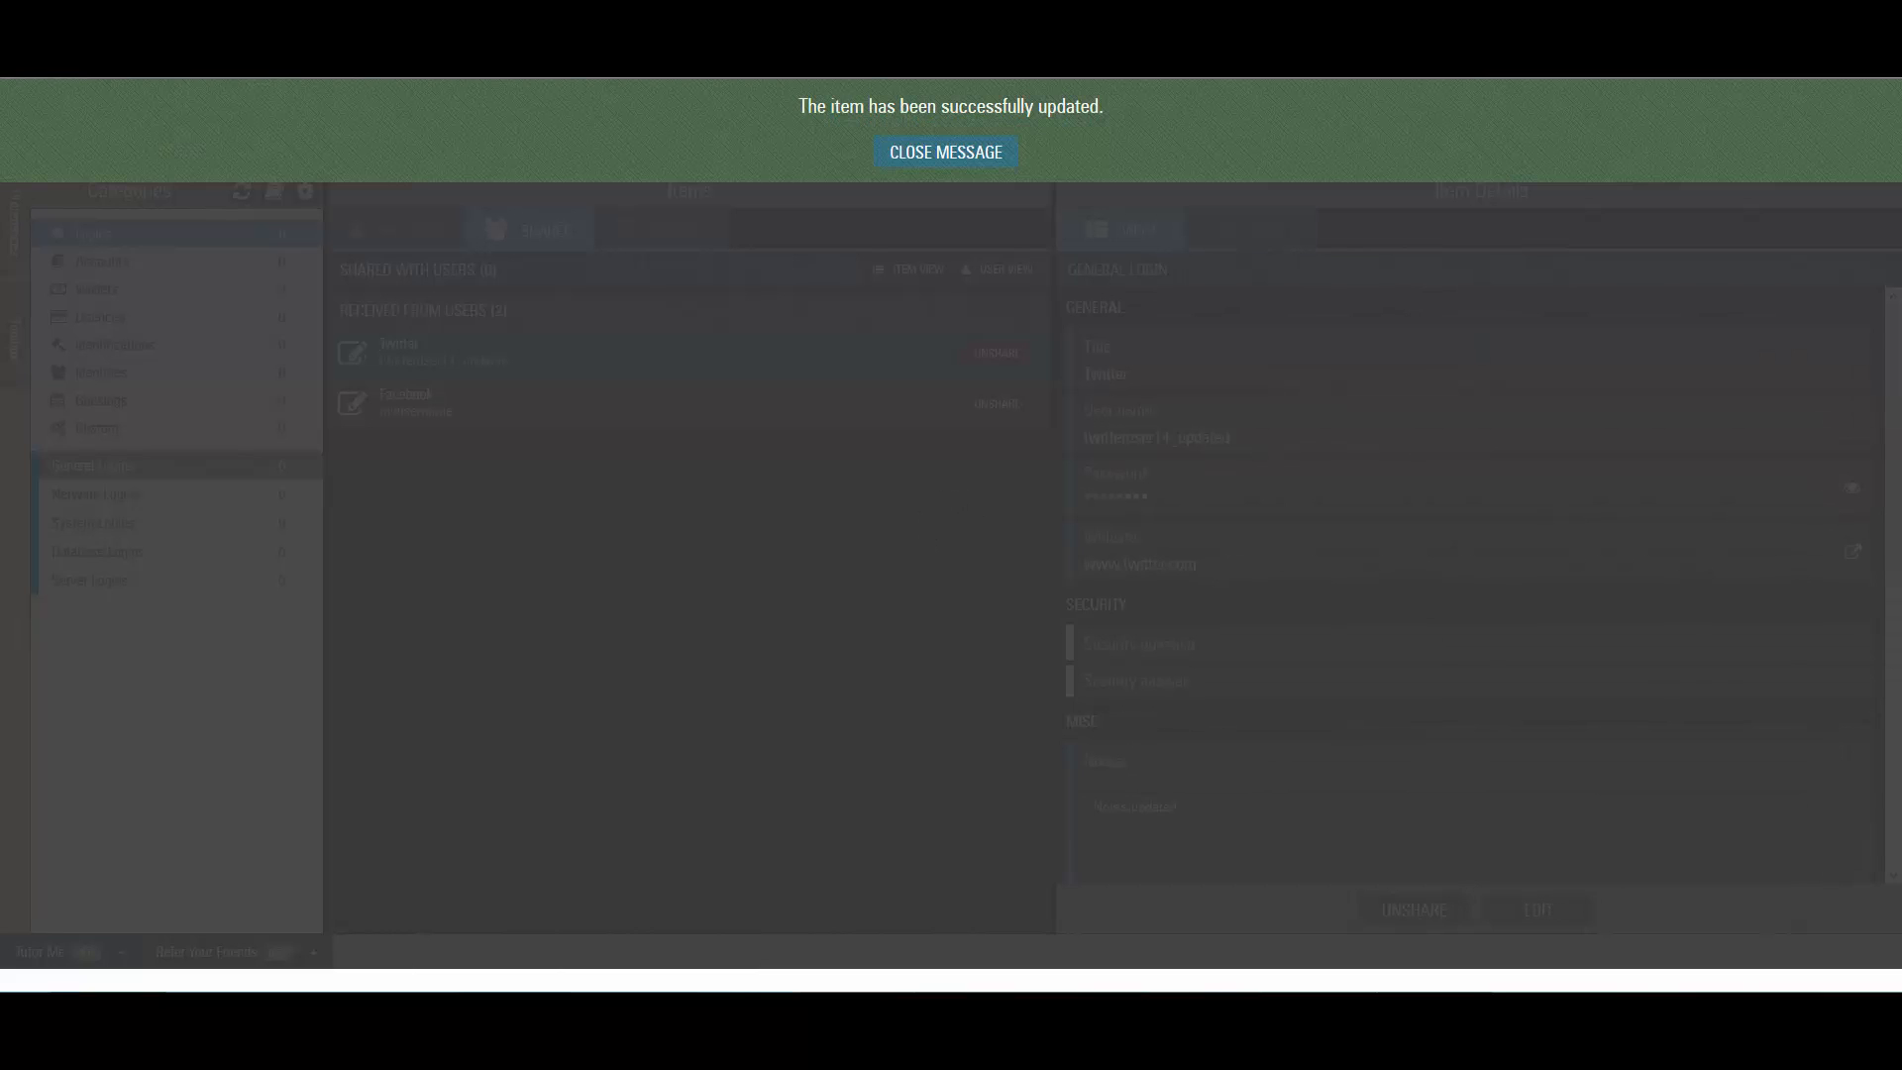
click(901, 149)
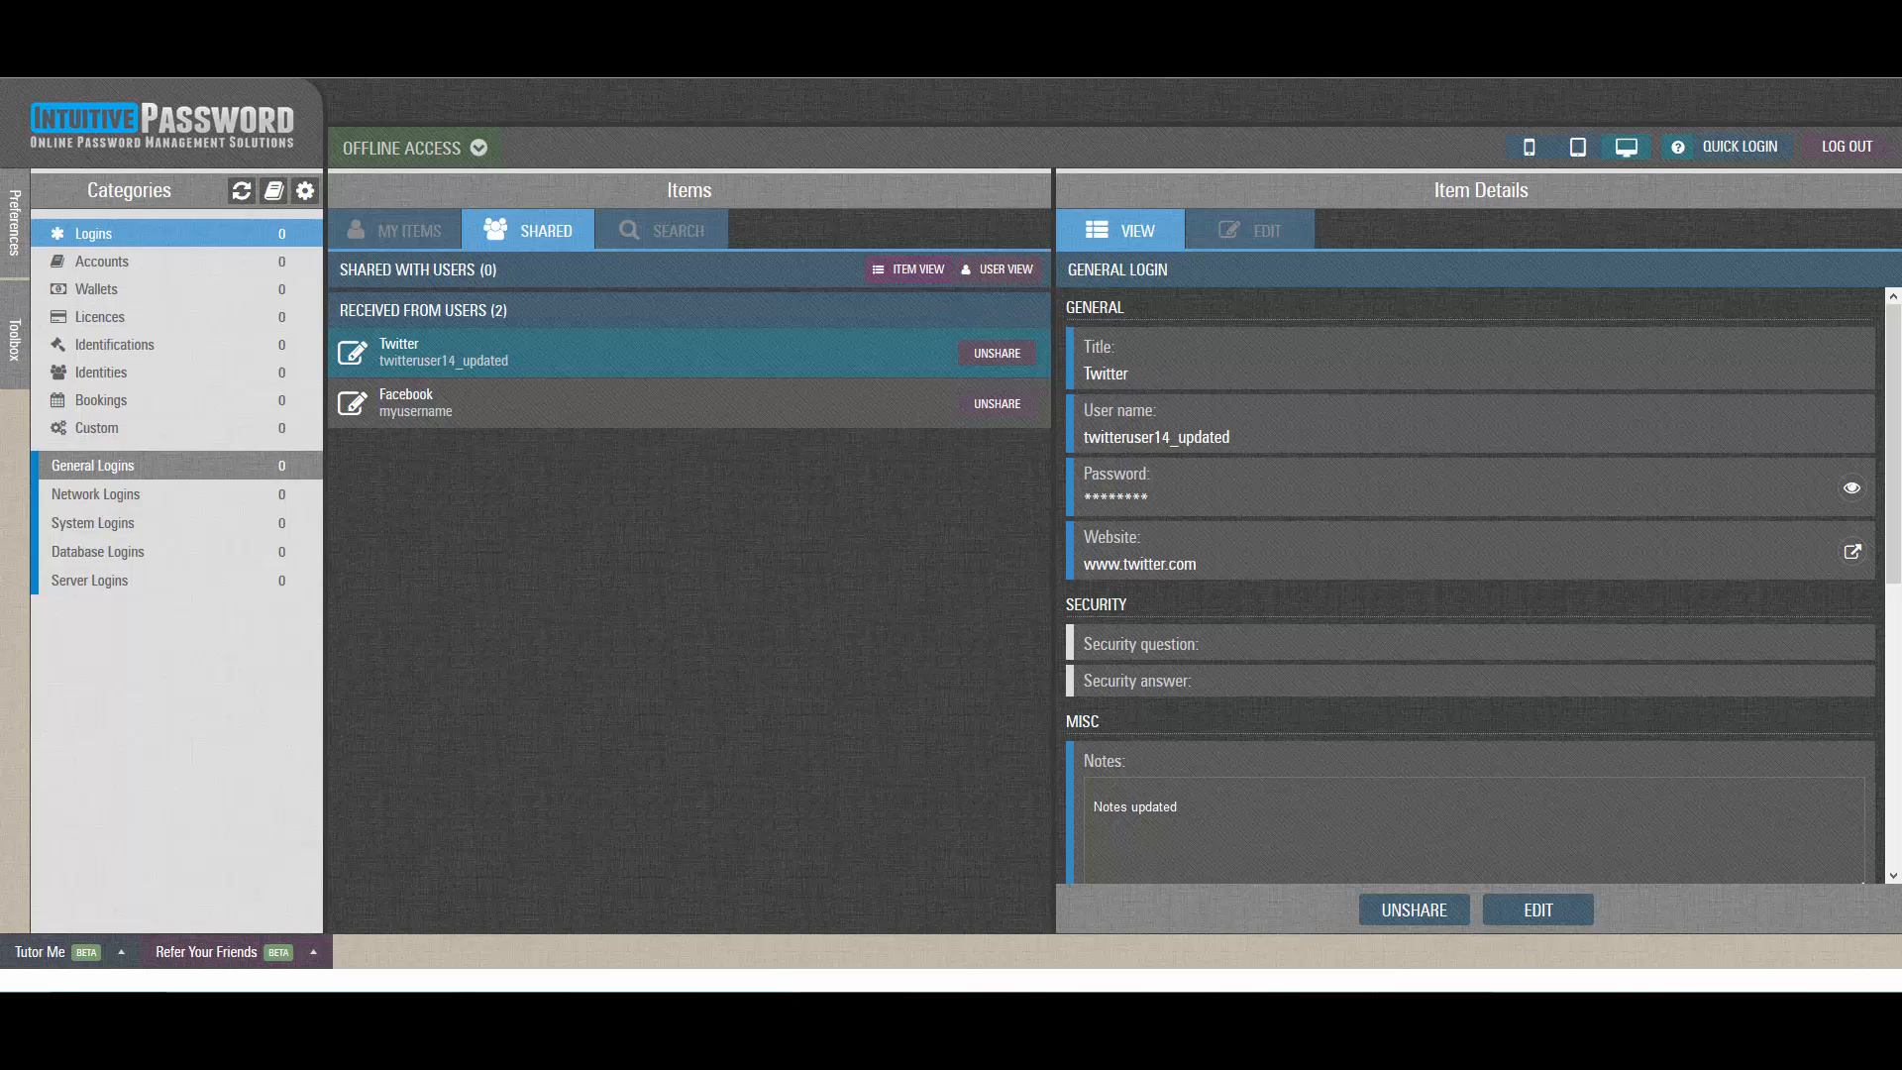
click(1414, 910)
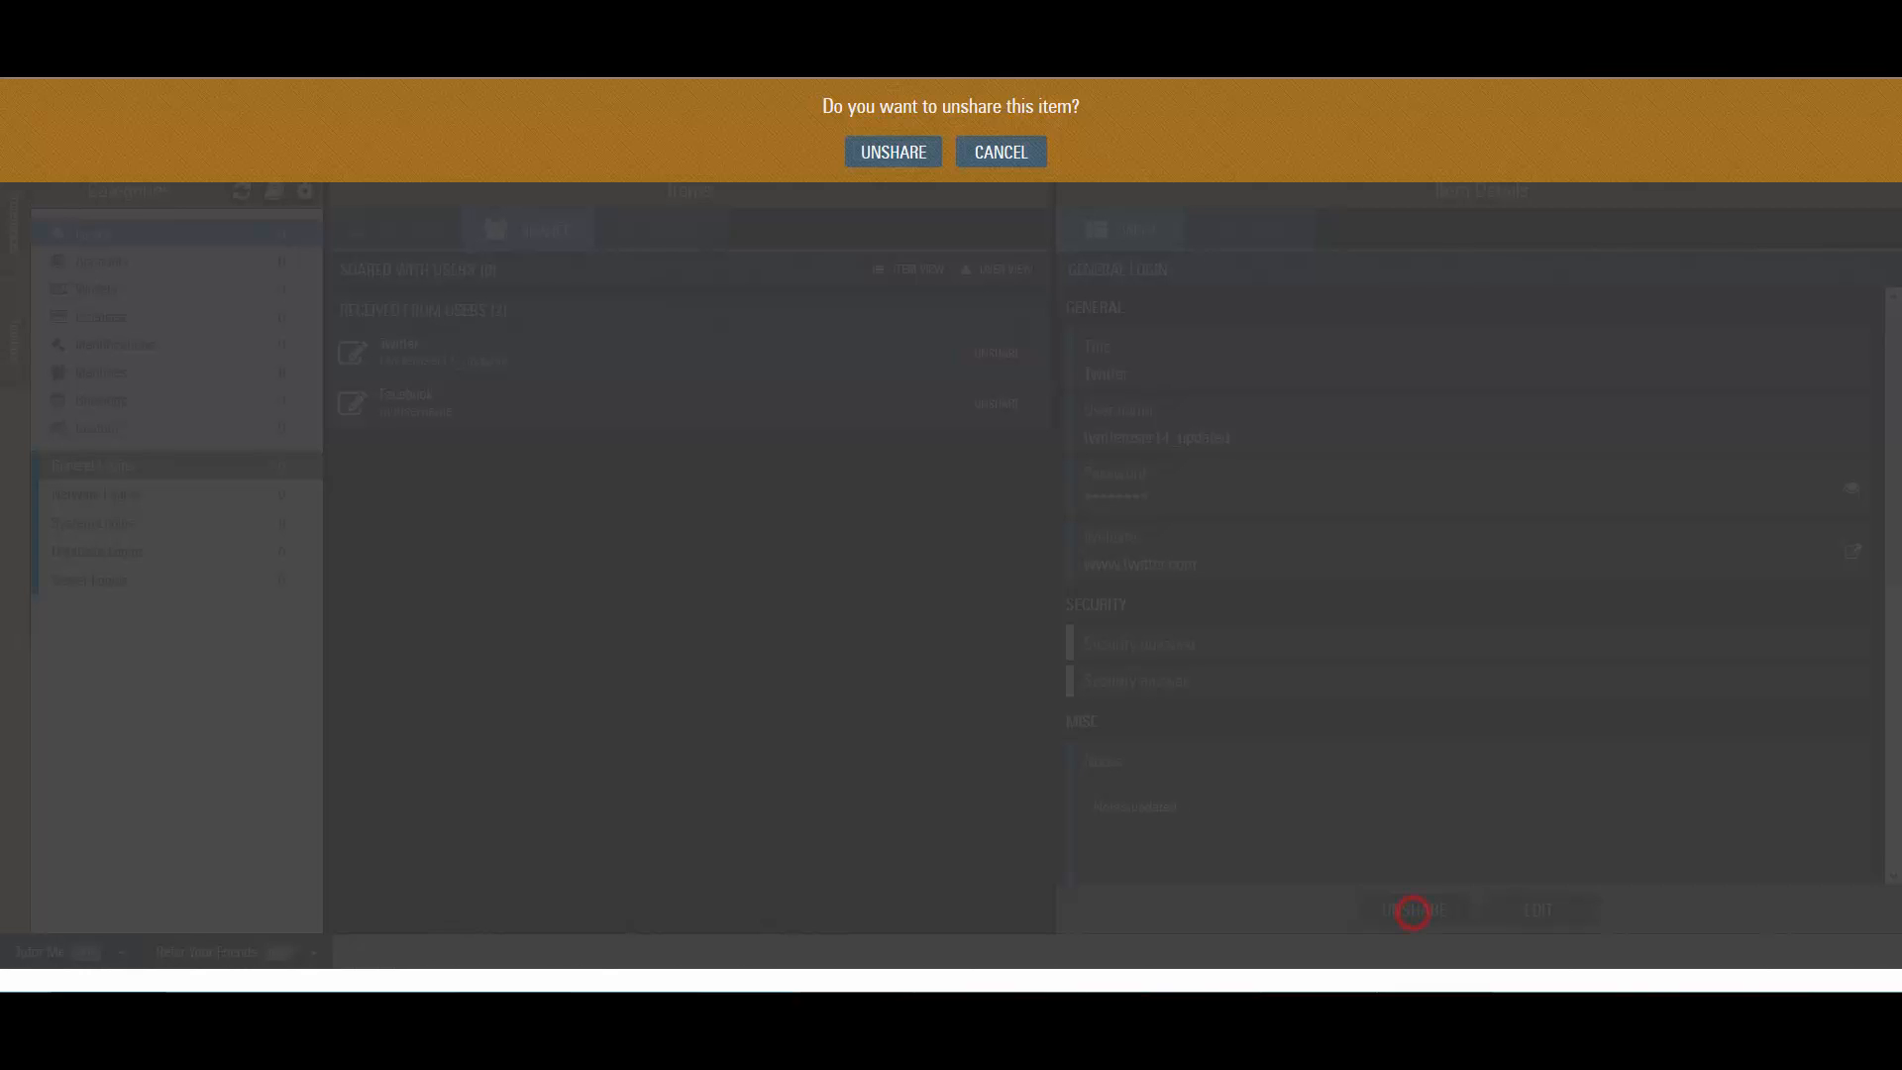
click(897, 152)
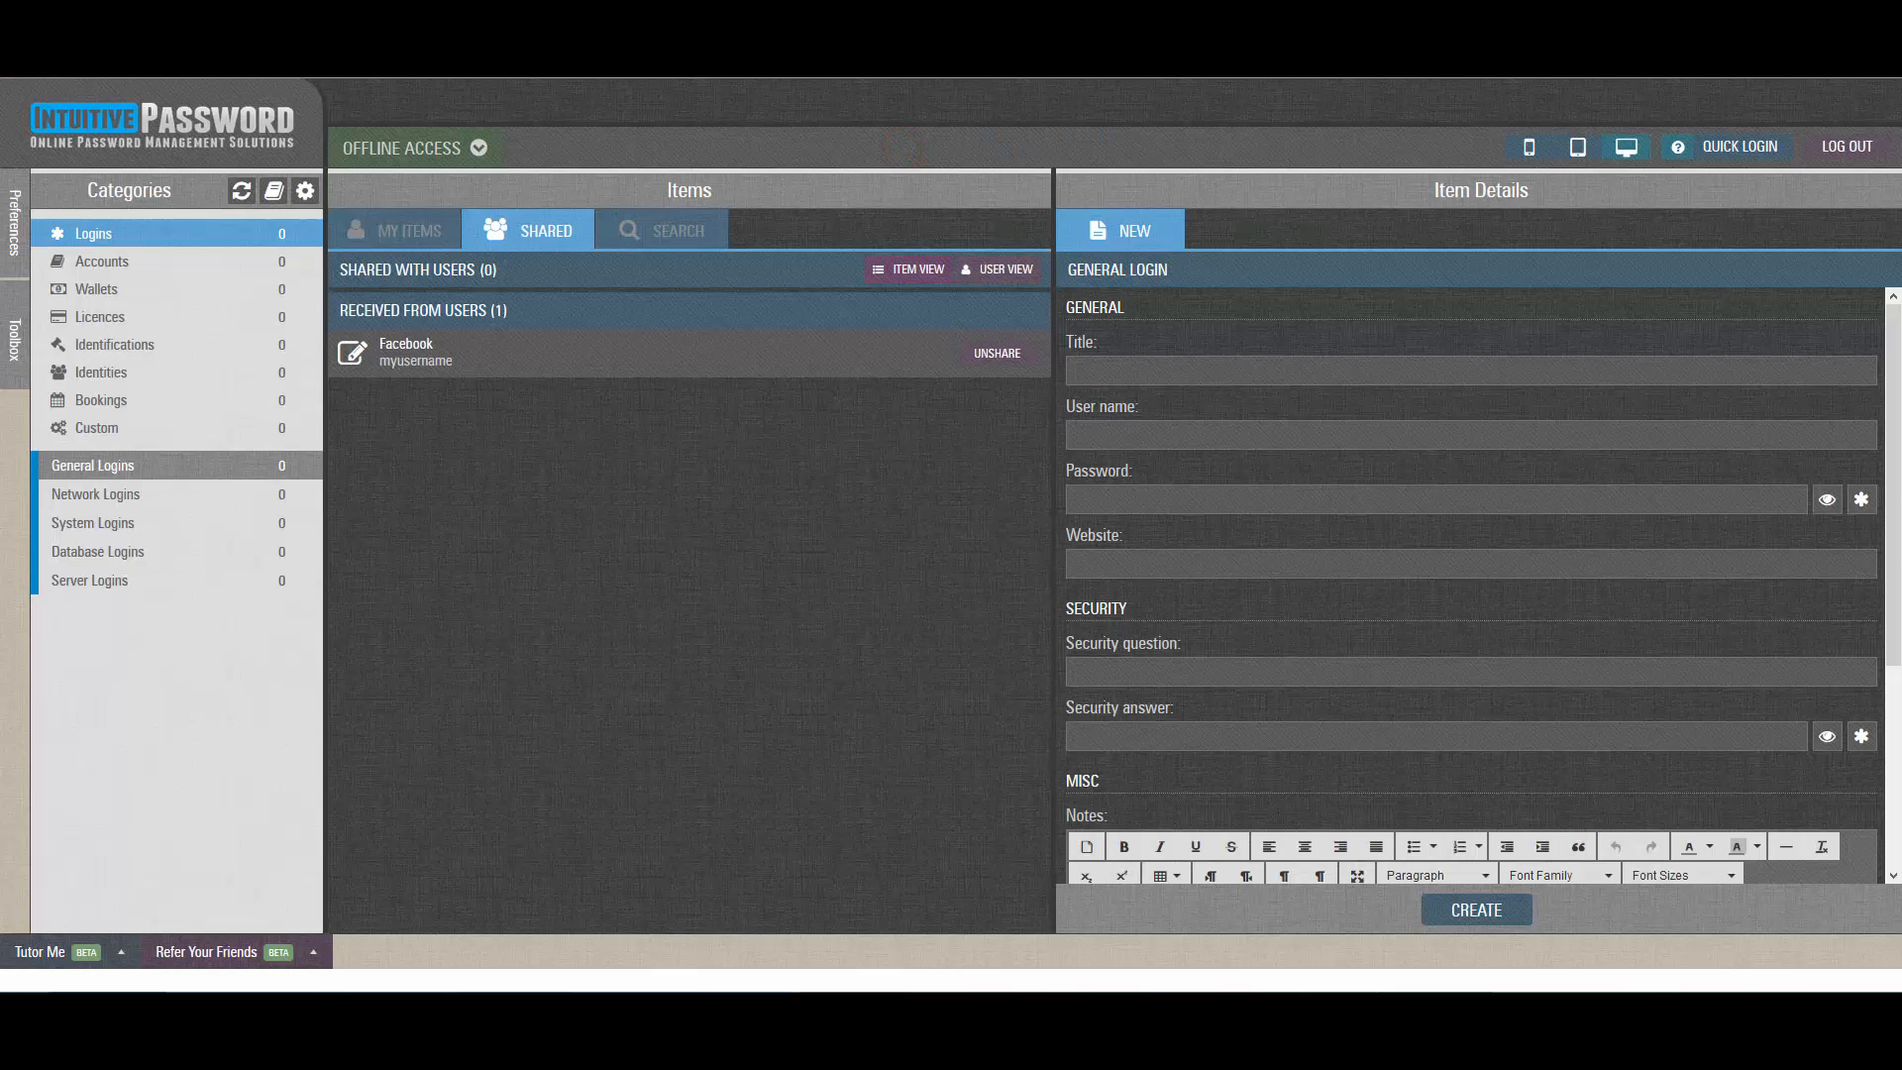